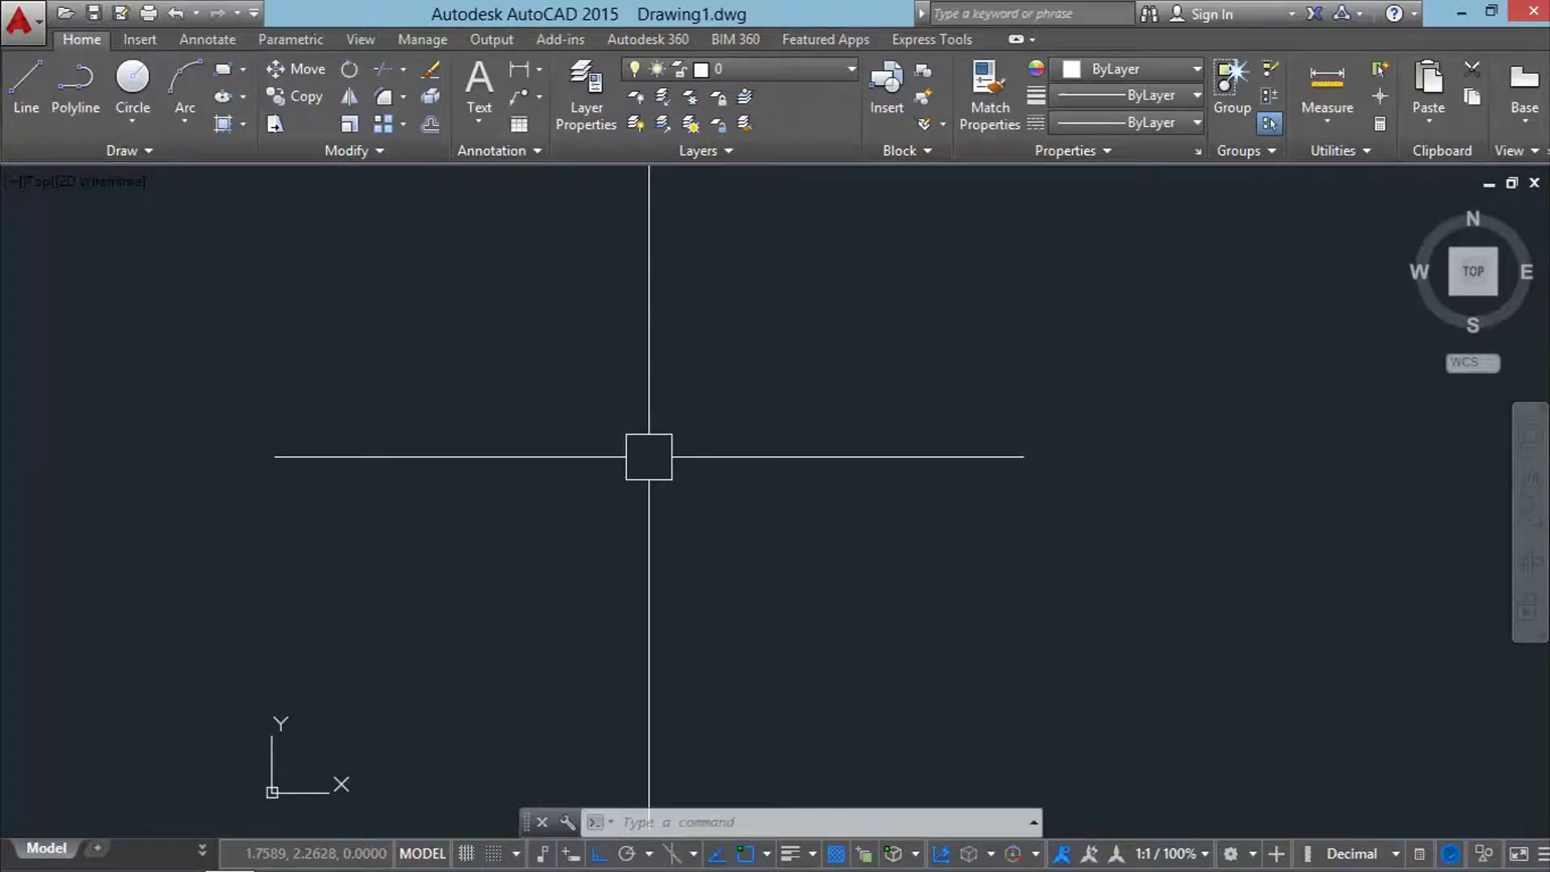
- Draw a rectangle with RECTANG and make room beside it
{"action": "type", "text": "re"}
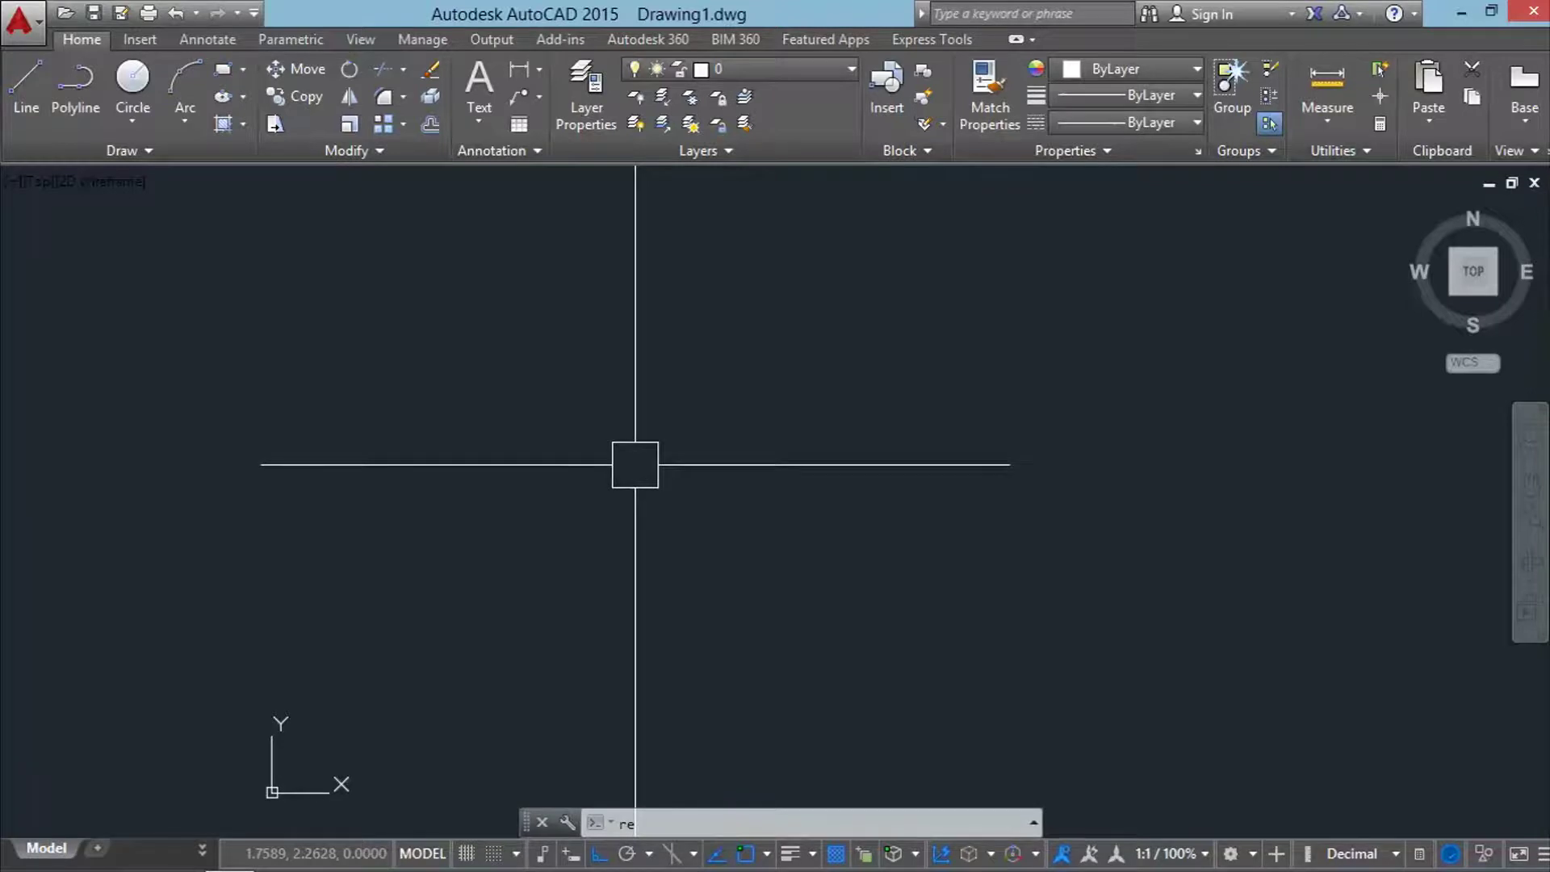
{"action": "type", "text": "c"}
{"action": "key", "text": "Return"}
{"action": "left_click", "coordinate": [269, 289]}
{"action": "left_click", "coordinate": [668, 544]}
{"action": "key", "text": "Escape"}
{"action": "mouse_move", "coordinate": [528, 503]}
{"action": "middle_mouse_down"}
{"action": "mouse_move", "coordinate": [691, 519]}
{"action": "mouse_move", "coordinate": [767, 580]}
{"action": "middle_mouse_up"}
{"action": "mouse_move", "coordinate": [494, 564]}
{"action": "middle_mouse_down"}
{"action": "mouse_move", "coordinate": [533, 450]}
{"action": "mouse_move", "coordinate": [491, 470]}
{"action": "mouse_move", "coordinate": [598, 470]}
{"action": "mouse_move", "coordinate": [575, 485]}
{"action": "middle_mouse_up"}
- Place a vertical construction line to the left of the rectangle
{"action": "type", "text": "xl"}
{"action": "key", "text": "Return"}
{"action": "left_click", "coordinate": [468, 327]}
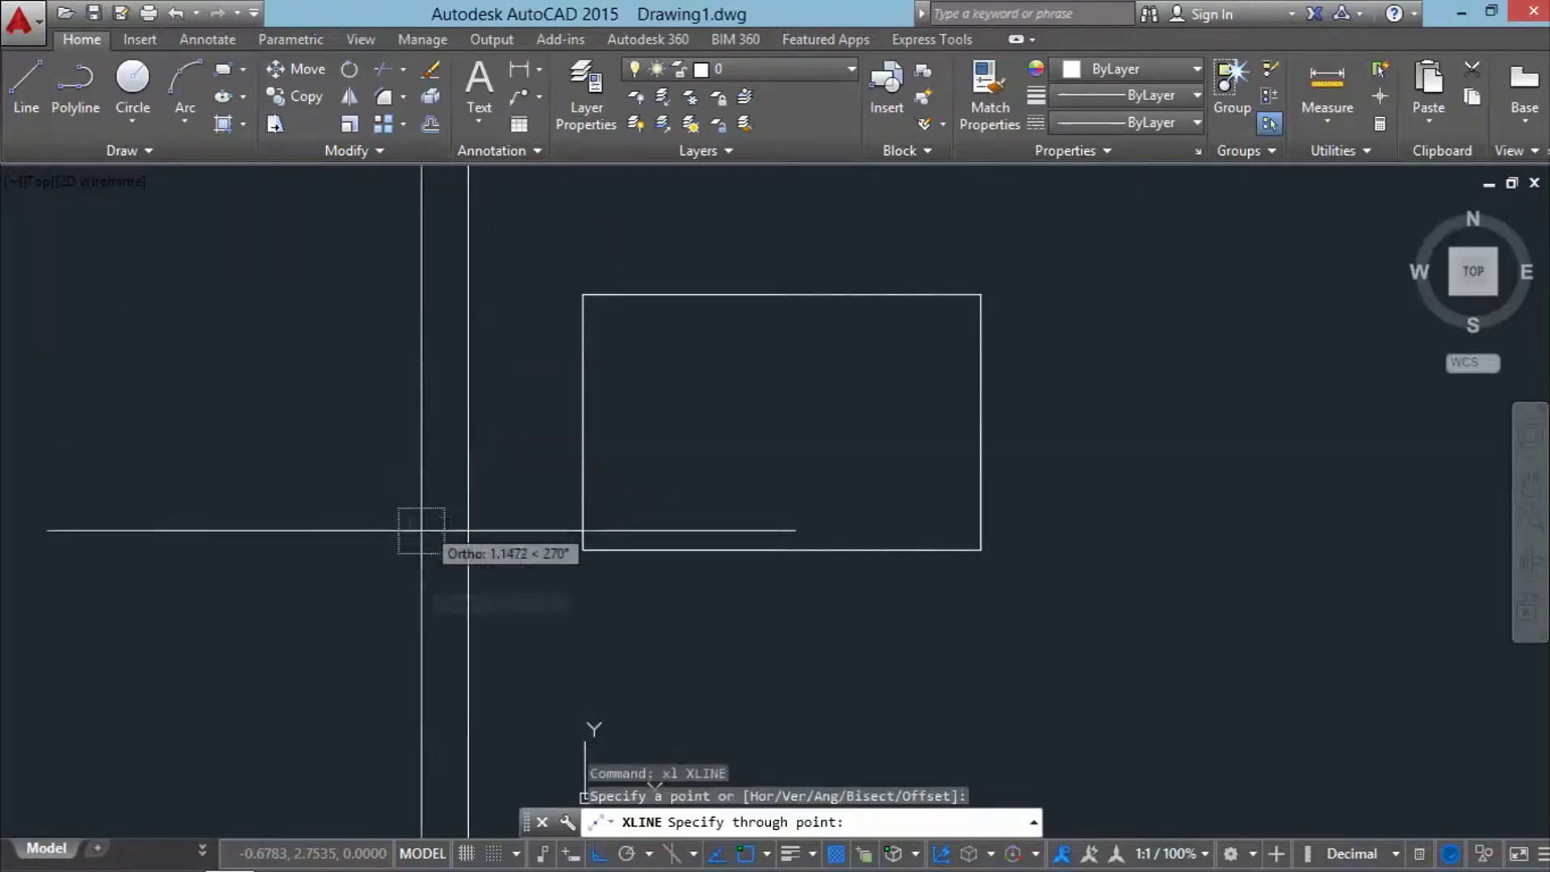
{"action": "left_click", "coordinate": [418, 557]}
{"action": "middle_click_drag", "start_coordinate": [501, 536], "coordinate": [476, 531]}
{"action": "key", "text": "Escape"}
- Dimension the 0.6651 gap from the construction line to the rectangle's left edge
{"action": "type", "text": "dli"}
{"action": "key", "text": "Return"}
{"action": "left_click", "coordinate": [547, 417]}
{"action": "left_click", "coordinate": [441, 417]}
{"action": "scroll", "coordinate": [443, 412], "scroll_direction": "up", "scroll_amount": 5}
{"action": "scroll", "coordinate": [485, 411], "scroll_direction": "down", "scroll_amount": 3}
{"action": "left_click", "coordinate": [413, 436]}
{"action": "scroll", "coordinate": [413, 435], "scroll_direction": "down", "scroll_amount": 3}
{"action": "middle_click_drag", "start_coordinate": [619, 557], "coordinate": [556, 555]}
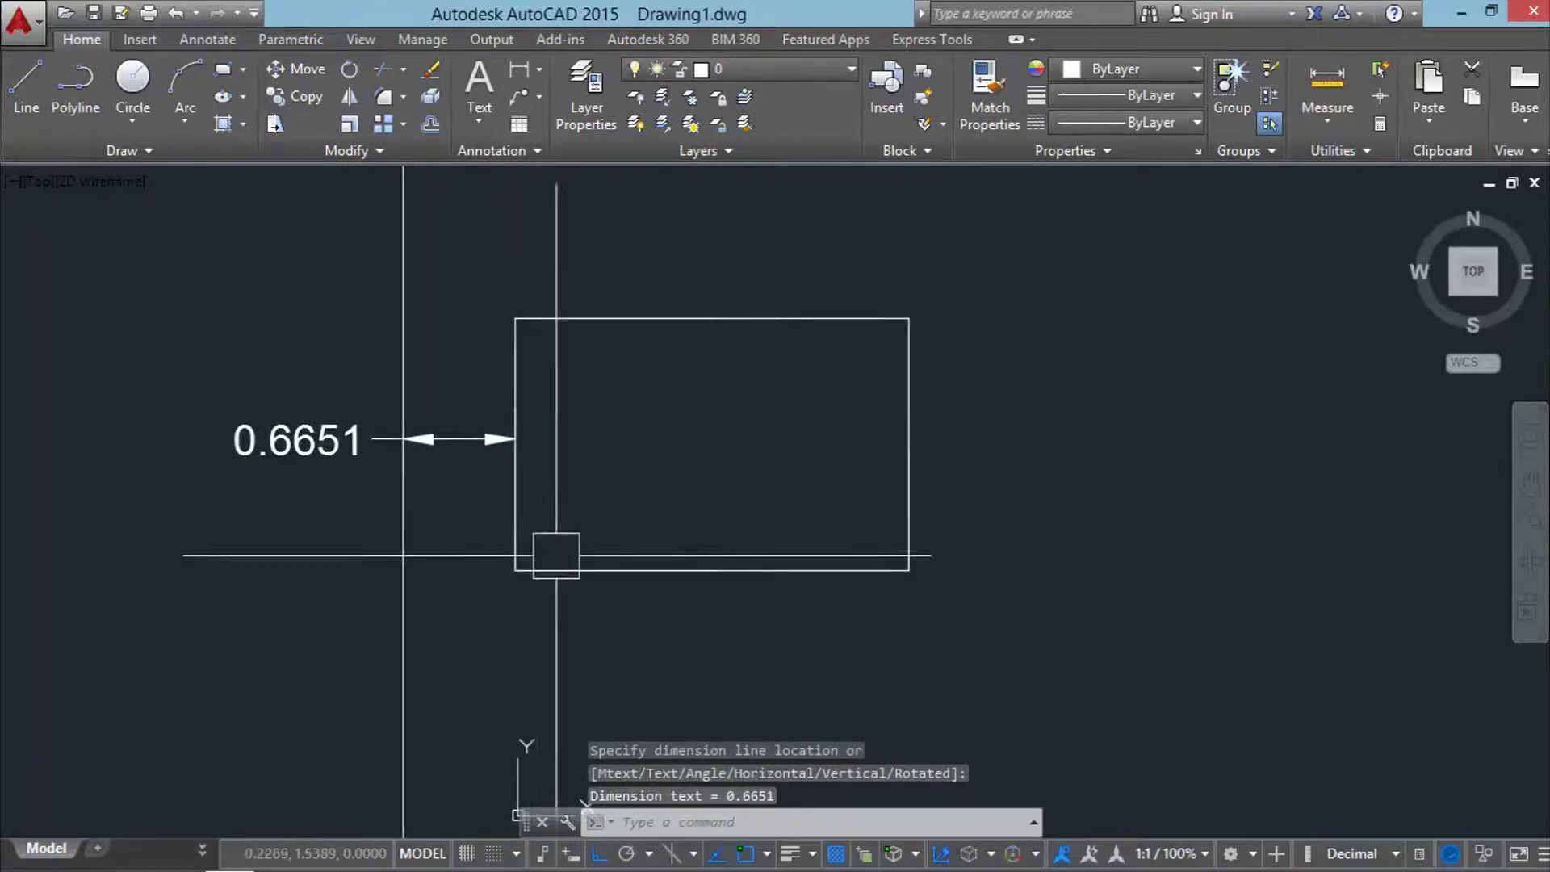
{"action": "middle_click_drag", "start_coordinate": [448, 527], "coordinate": [405, 511]}
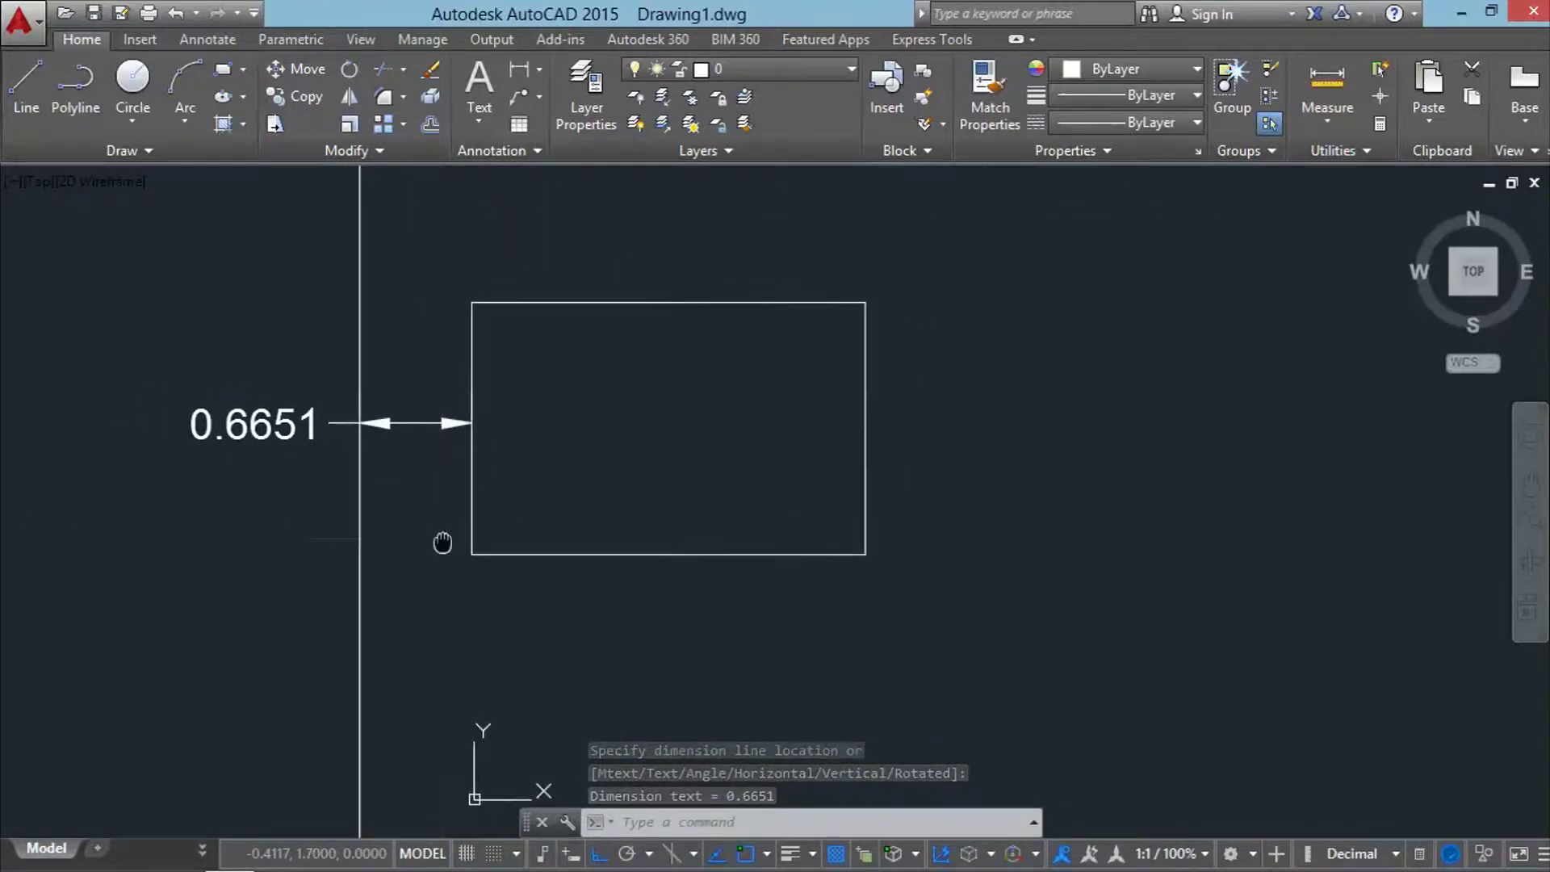
{"action": "scroll", "coordinate": [209, 485], "scroll_direction": "up", "scroll_amount": 2}
{"action": "left_click", "coordinate": [614, 481]}
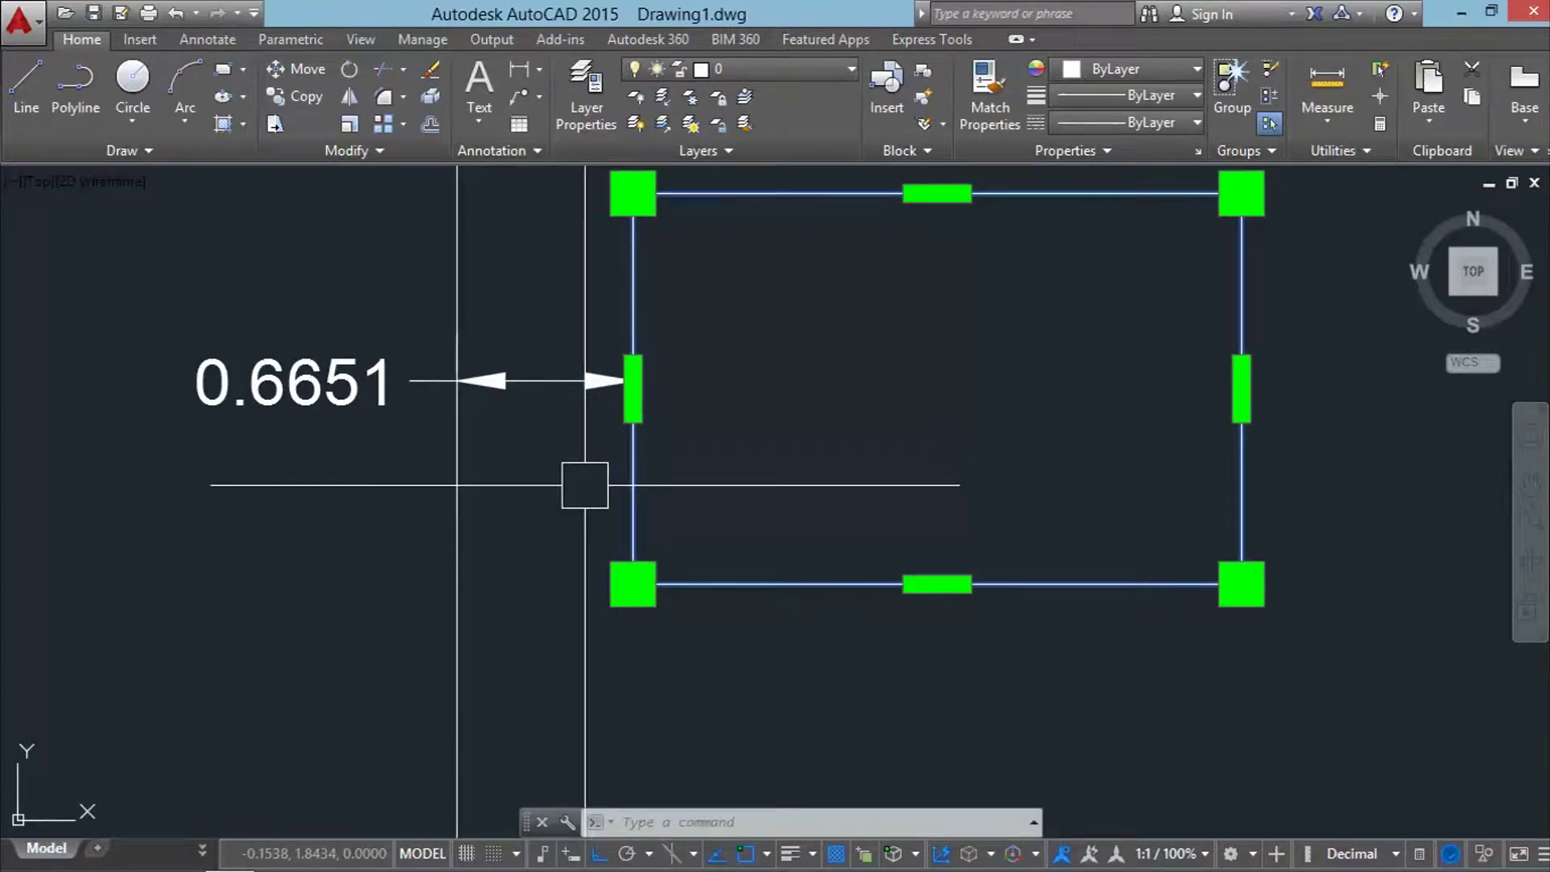
- Start moving the rectangle with M, then cancel that attempt
{"action": "middle_click_drag", "start_coordinate": [584, 484], "coordinate": [587, 470]}
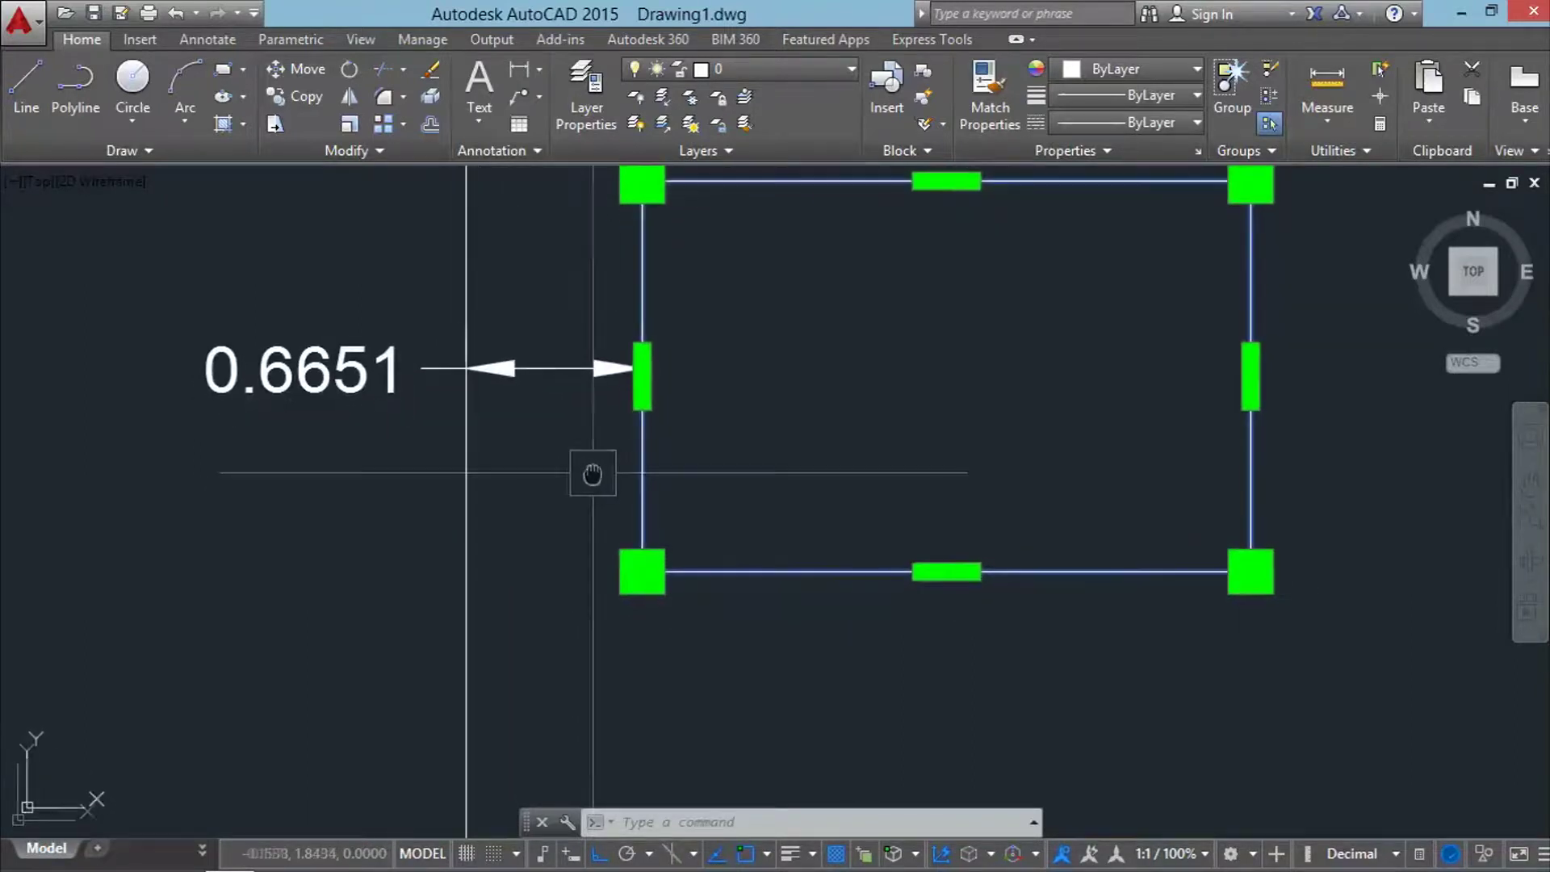
{"action": "scroll", "coordinate": [587, 470], "scroll_direction": "down", "scroll_amount": 1}
{"action": "scroll", "coordinate": [574, 470], "scroll_direction": "up", "scroll_amount": 1}
{"action": "scroll", "coordinate": [574, 471], "scroll_direction": "down", "scroll_amount": 1}
{"action": "scroll", "coordinate": [605, 461], "scroll_direction": "up", "scroll_amount": 1}
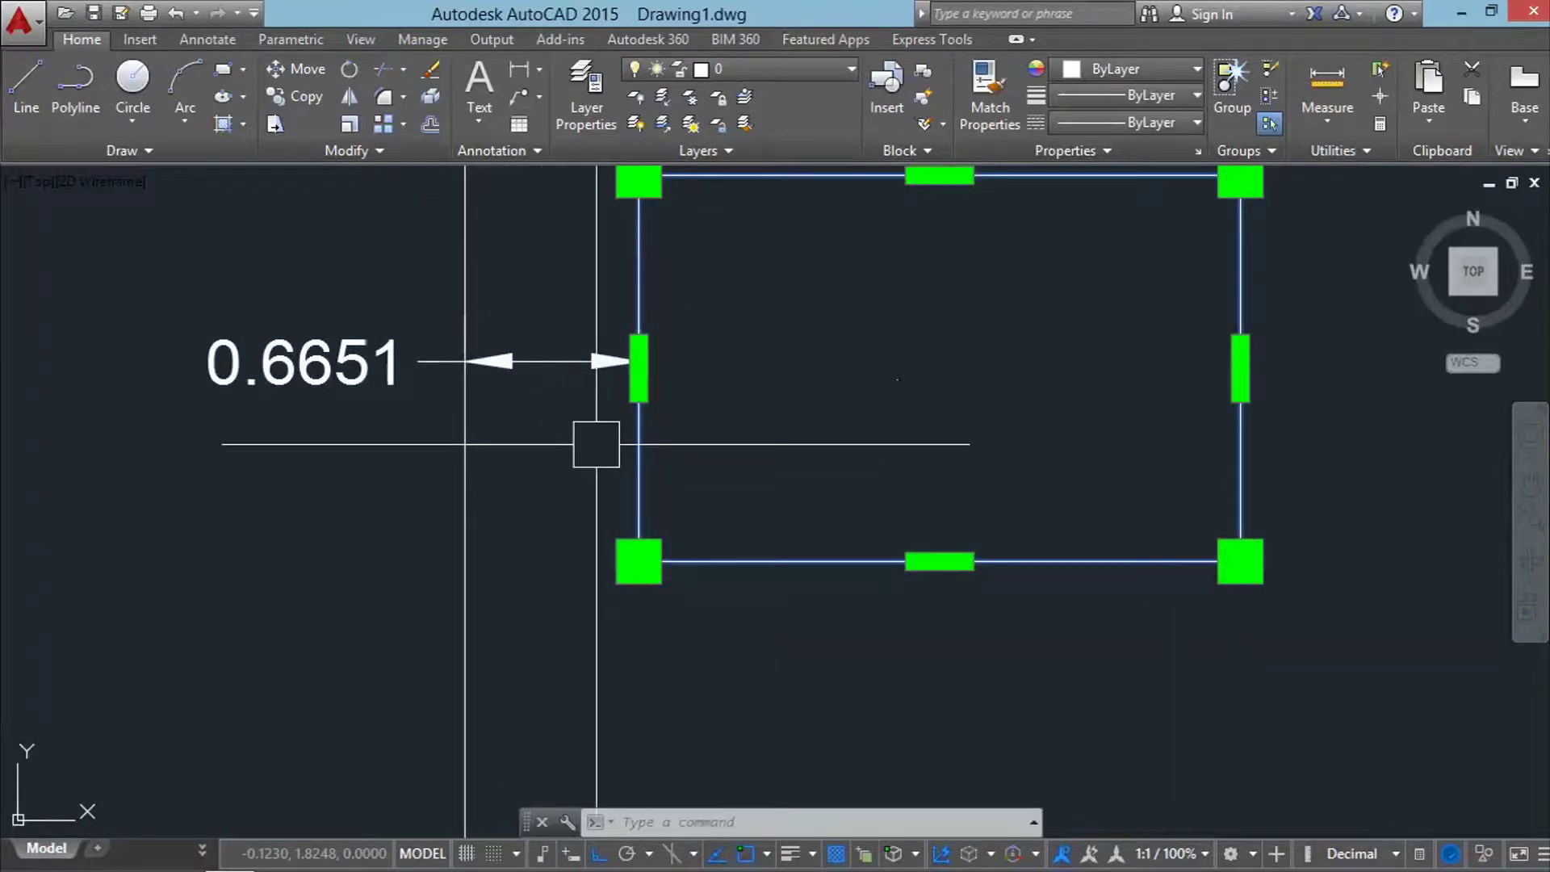
{"action": "type", "text": "M"}
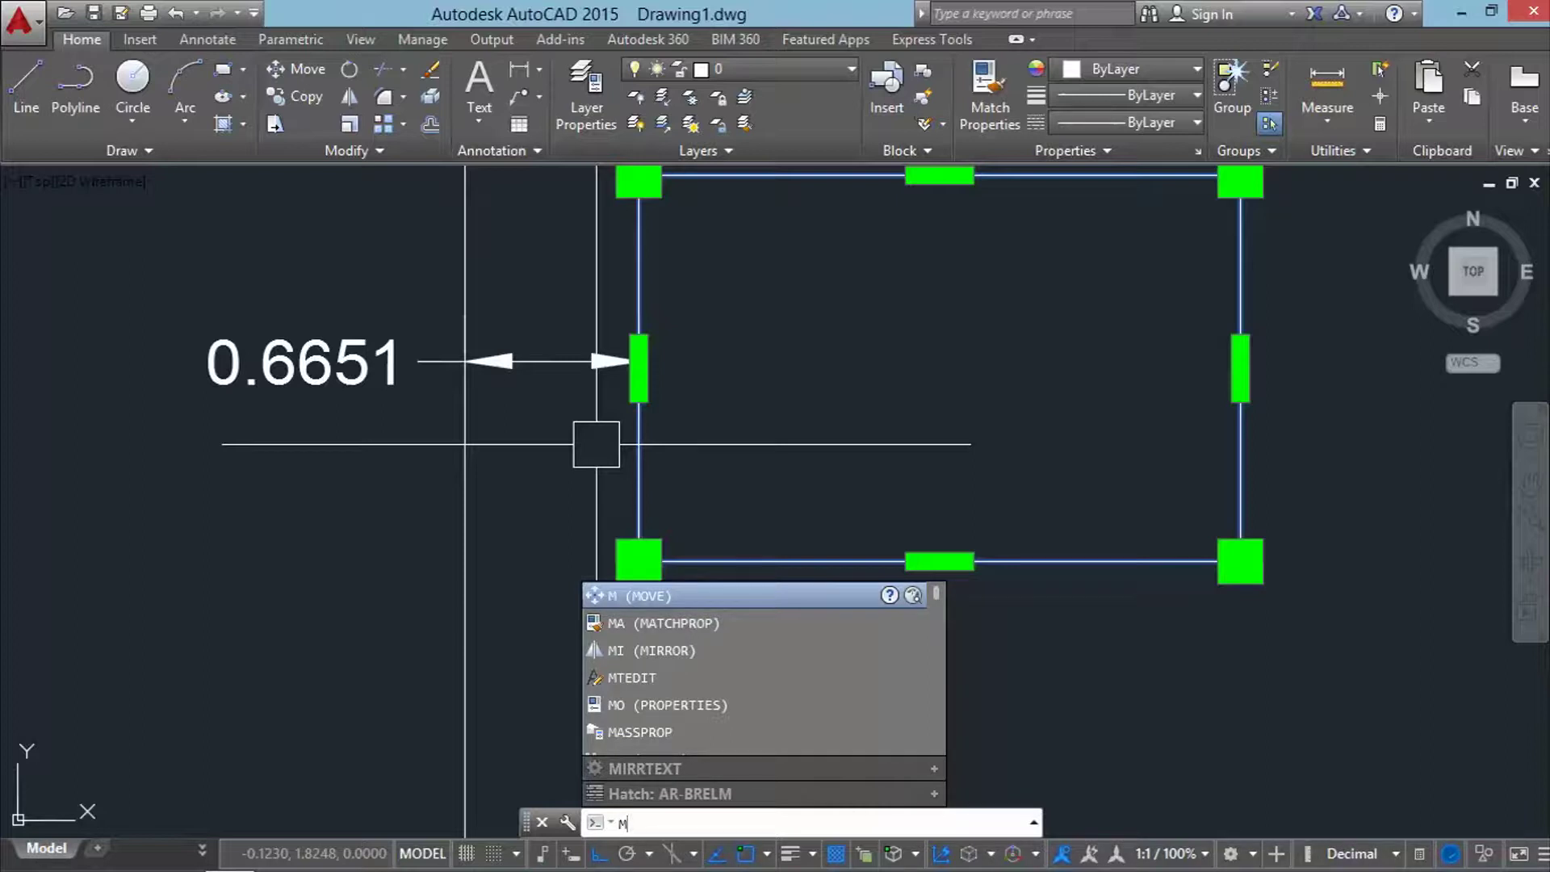
{"action": "key", "text": "Return"}
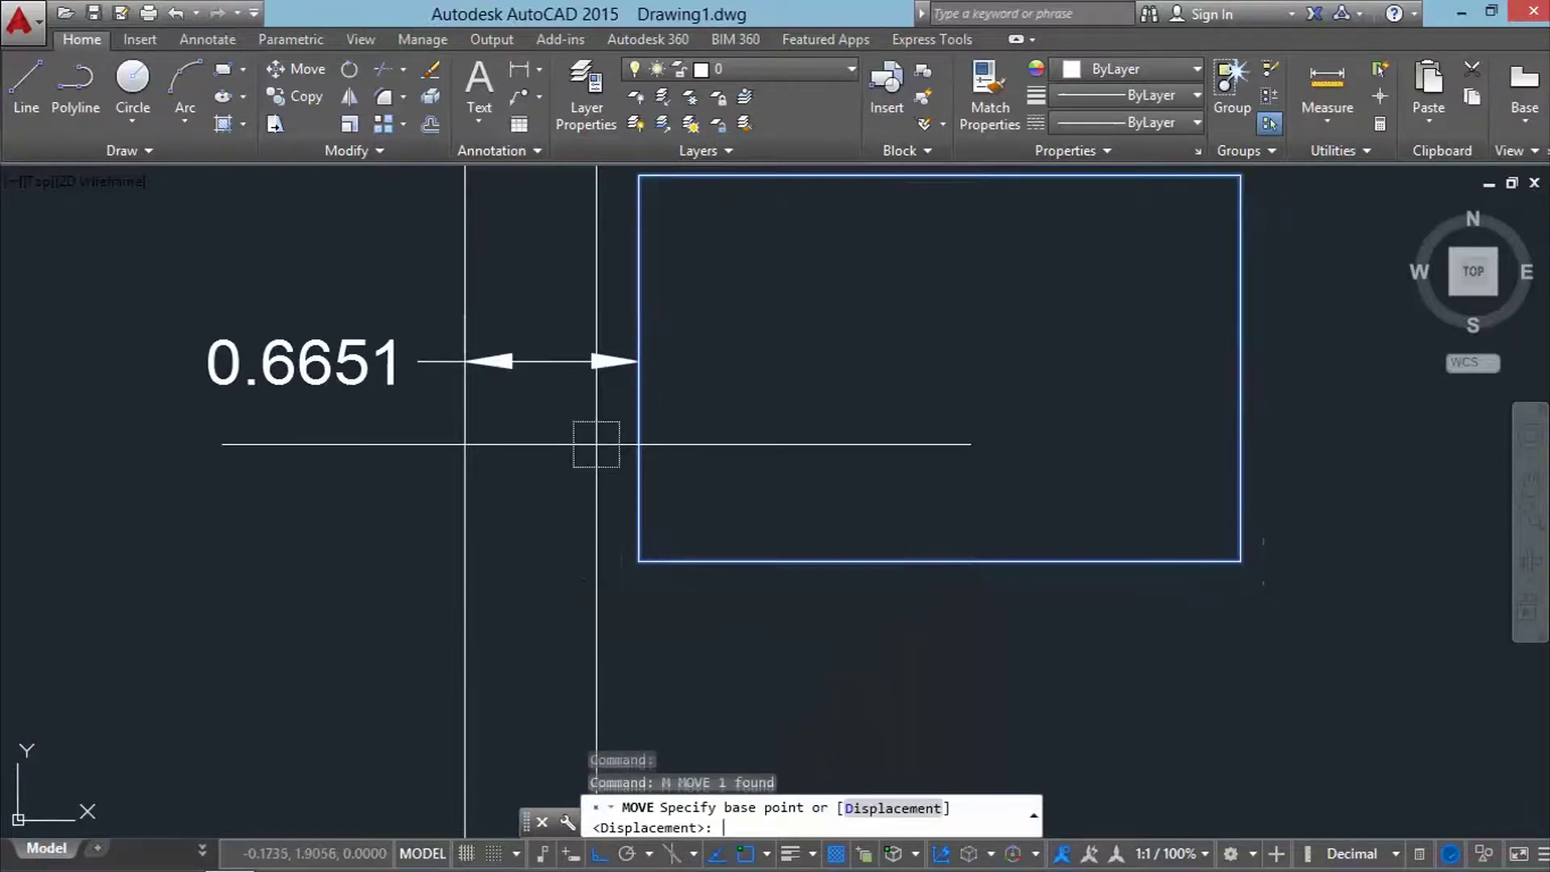
{"action": "left_click", "coordinate": [553, 436]}
{"action": "key", "text": "Escape"}
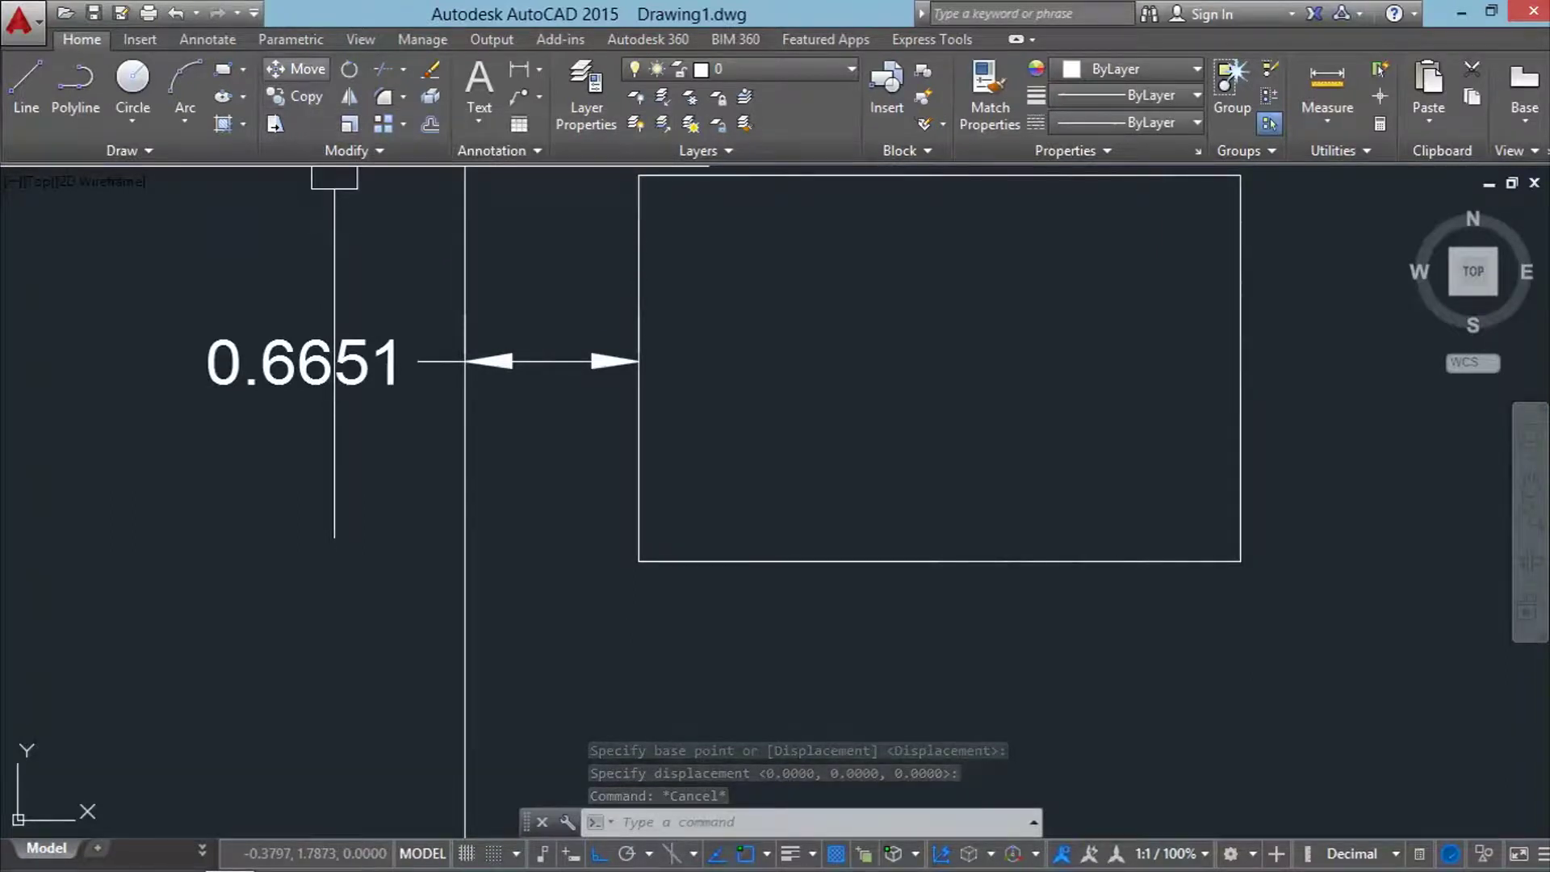
- Move the rectangle 1 unit right, so the gap reads 1.6651
{"action": "left_click", "coordinate": [297, 69]}
{"action": "left_click", "coordinate": [647, 259]}
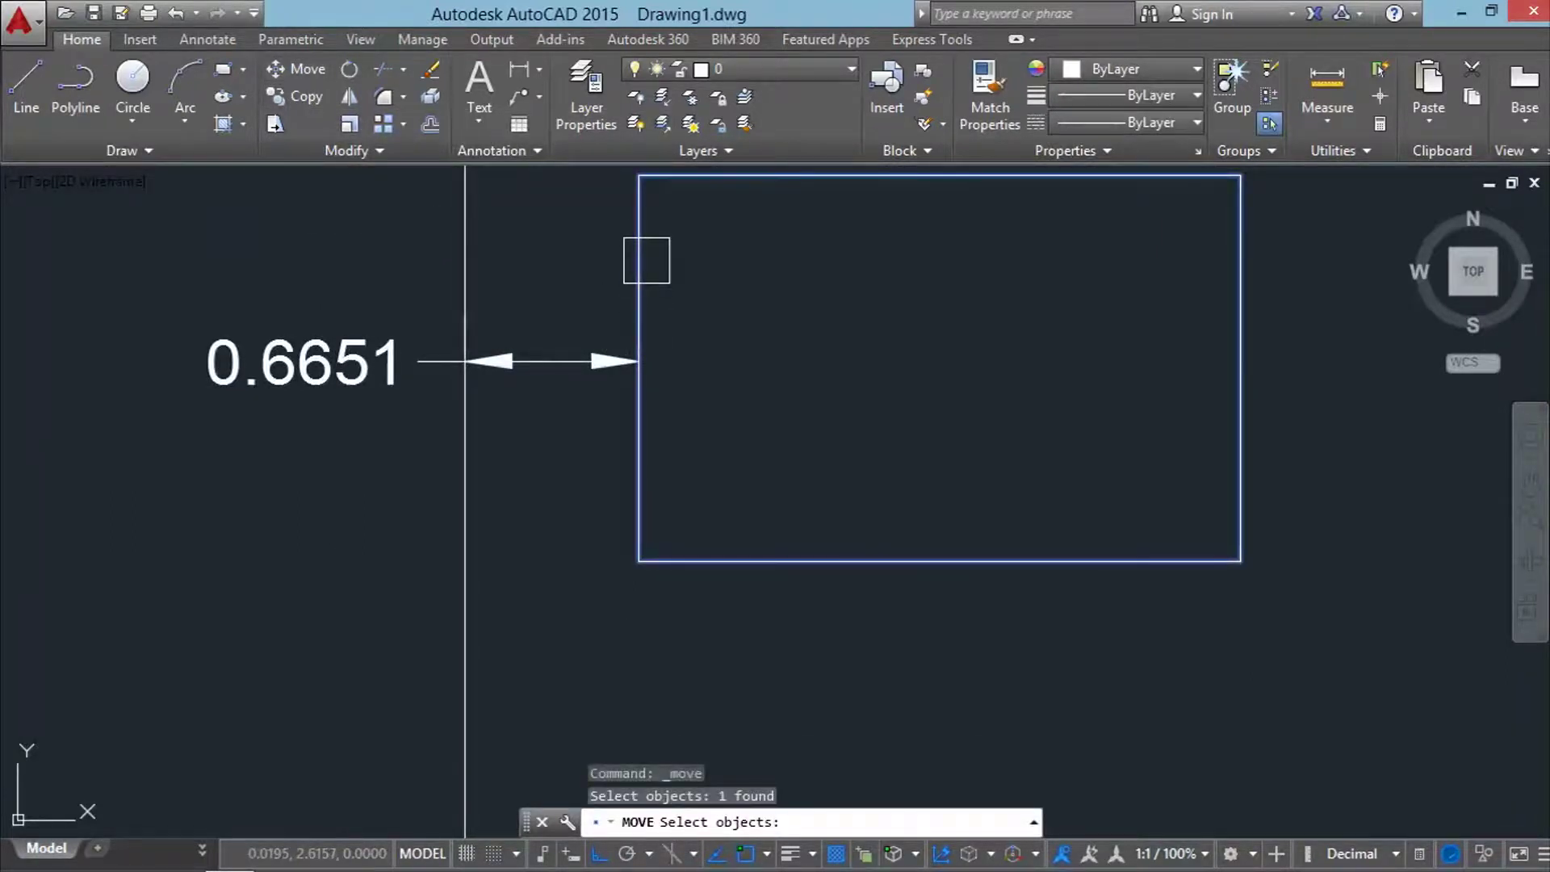
{"action": "key", "text": "Return"}
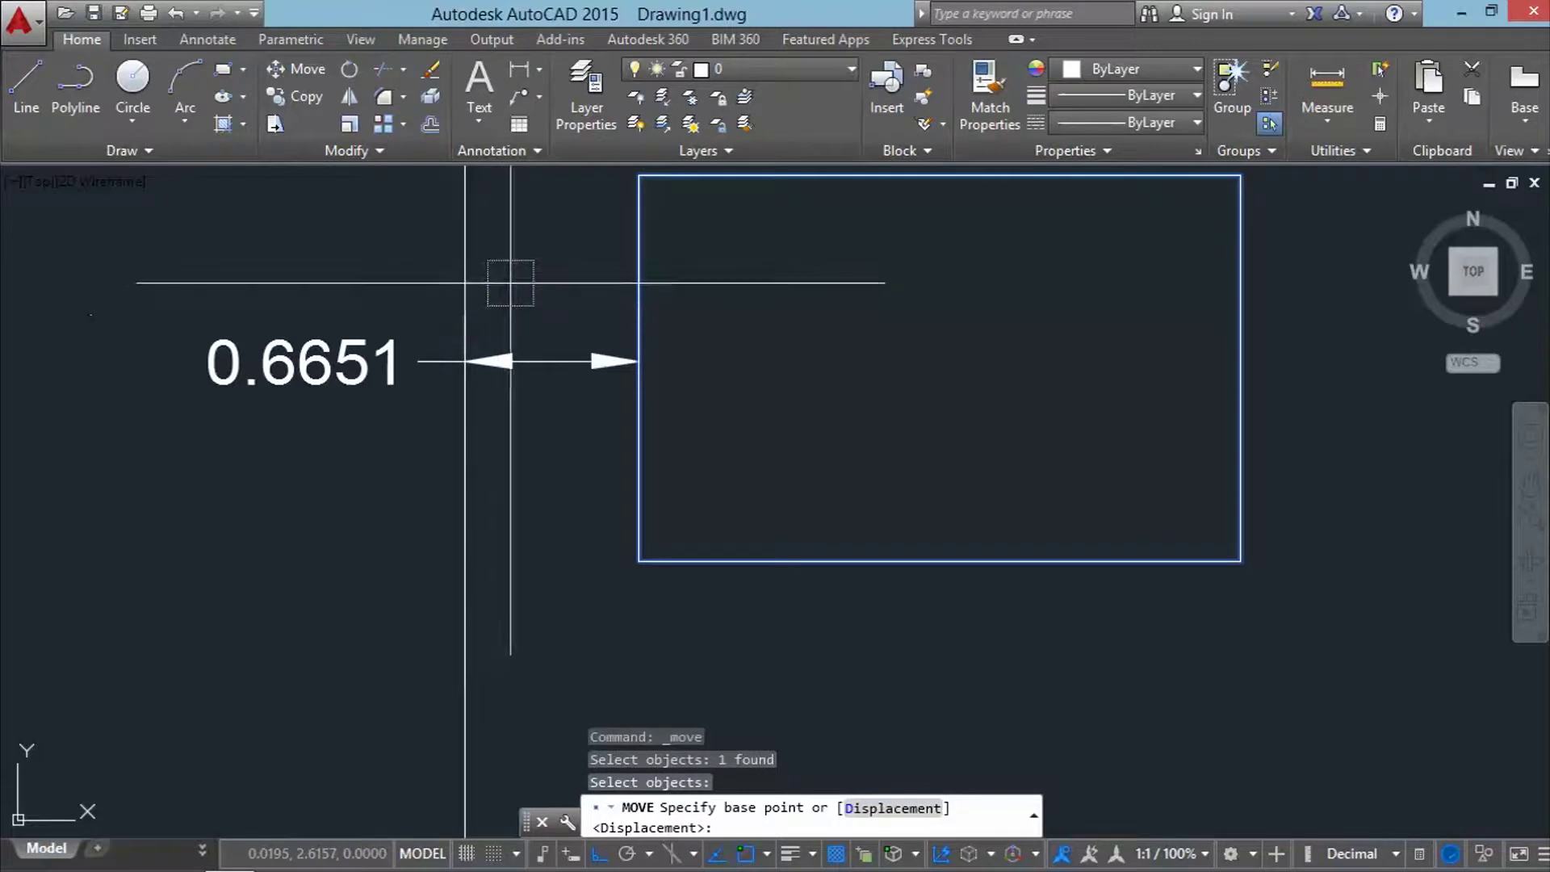
{"action": "left_click", "coordinate": [514, 281]}
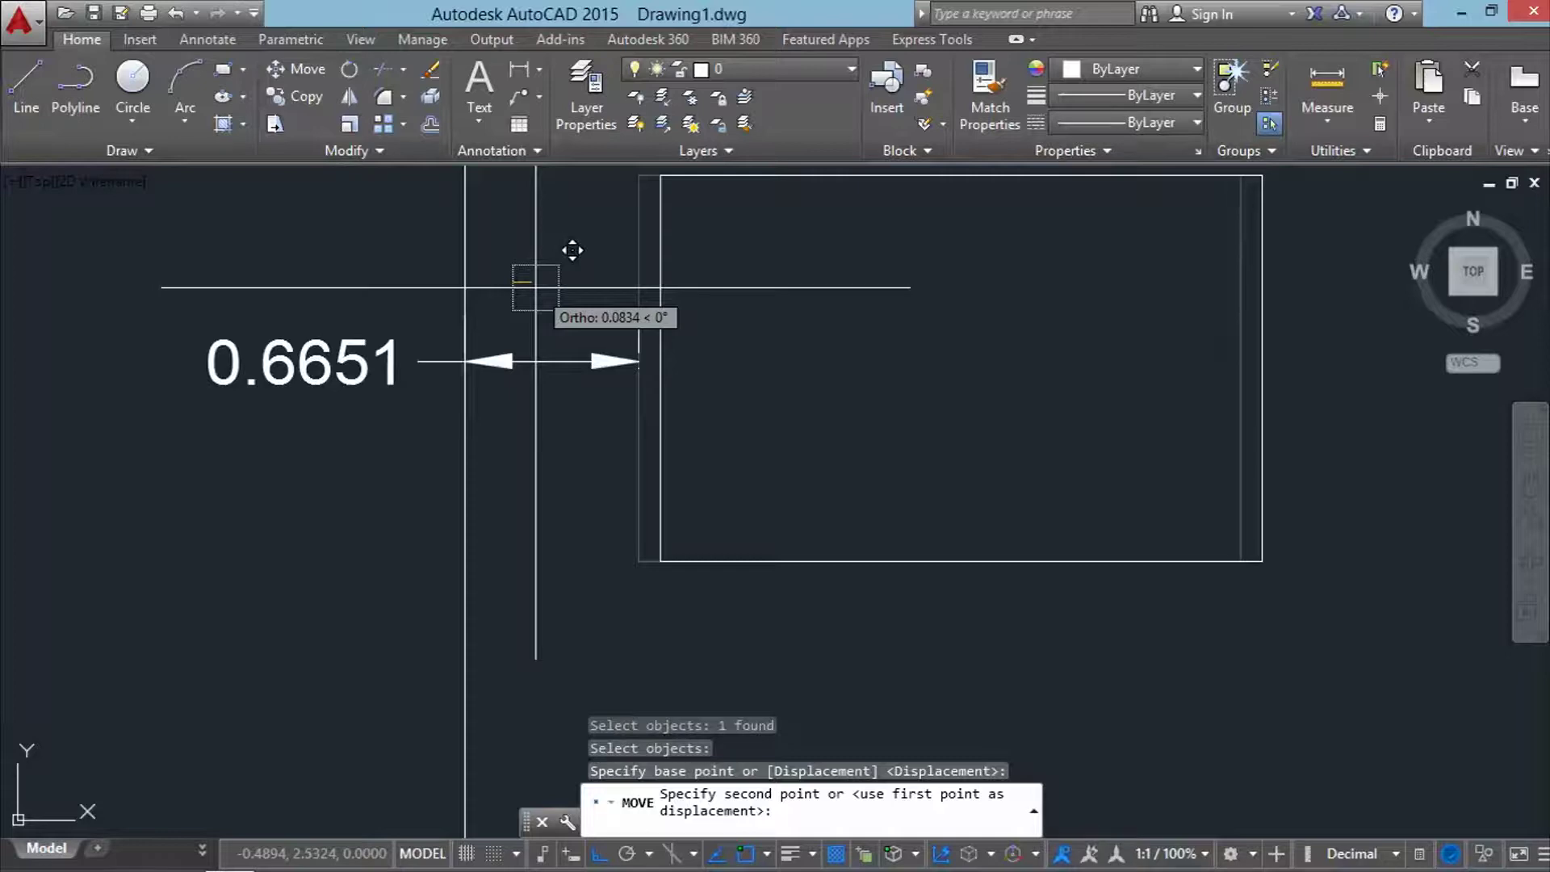
{"action": "type", "text": "1"}
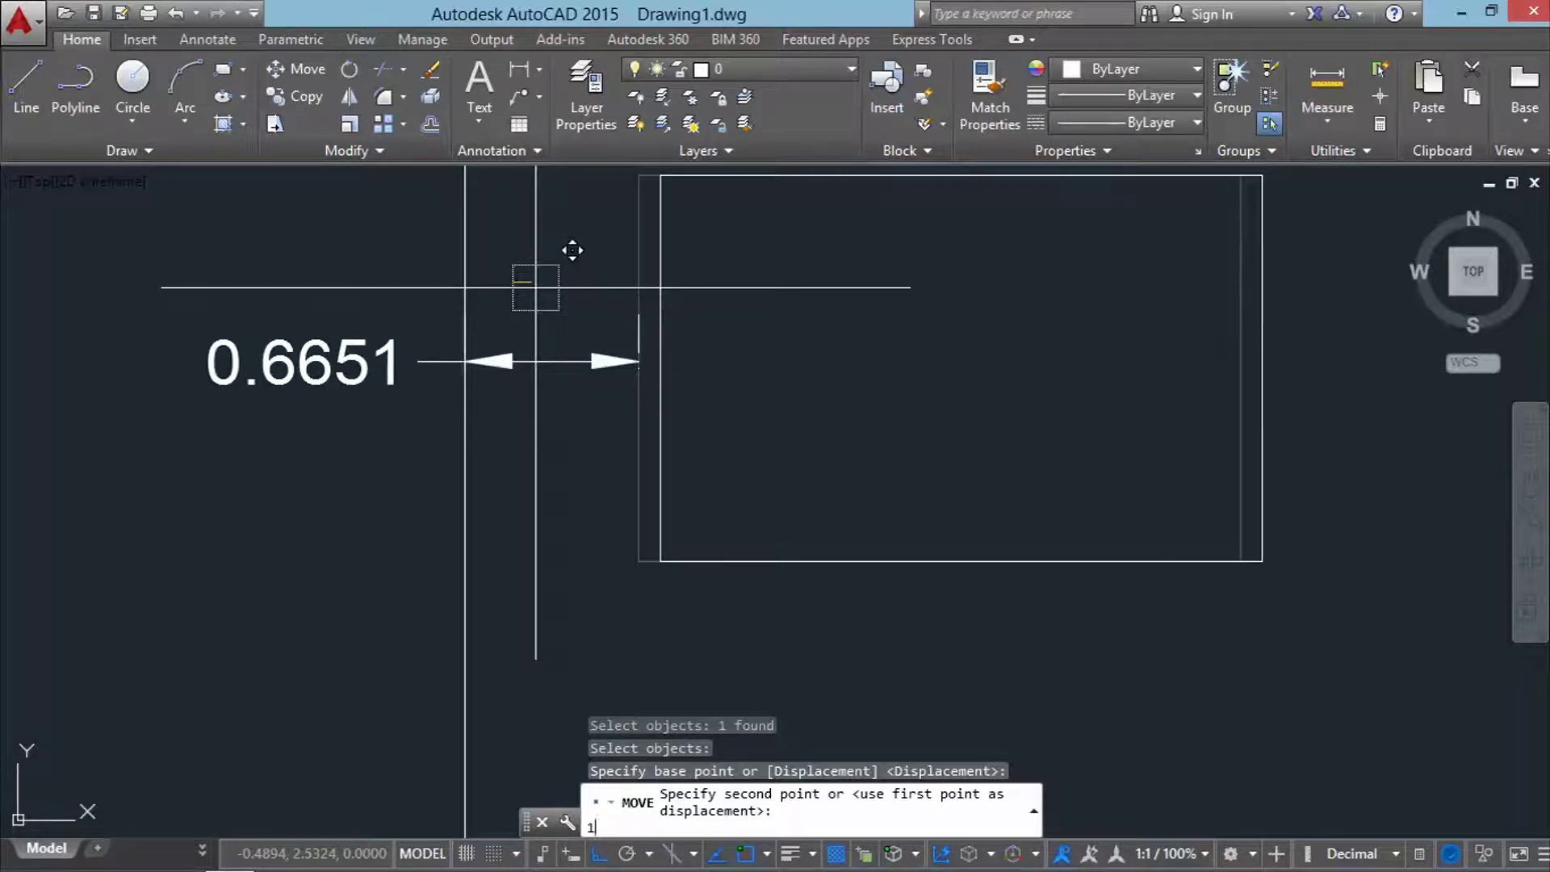
{"action": "key", "text": "Return"}
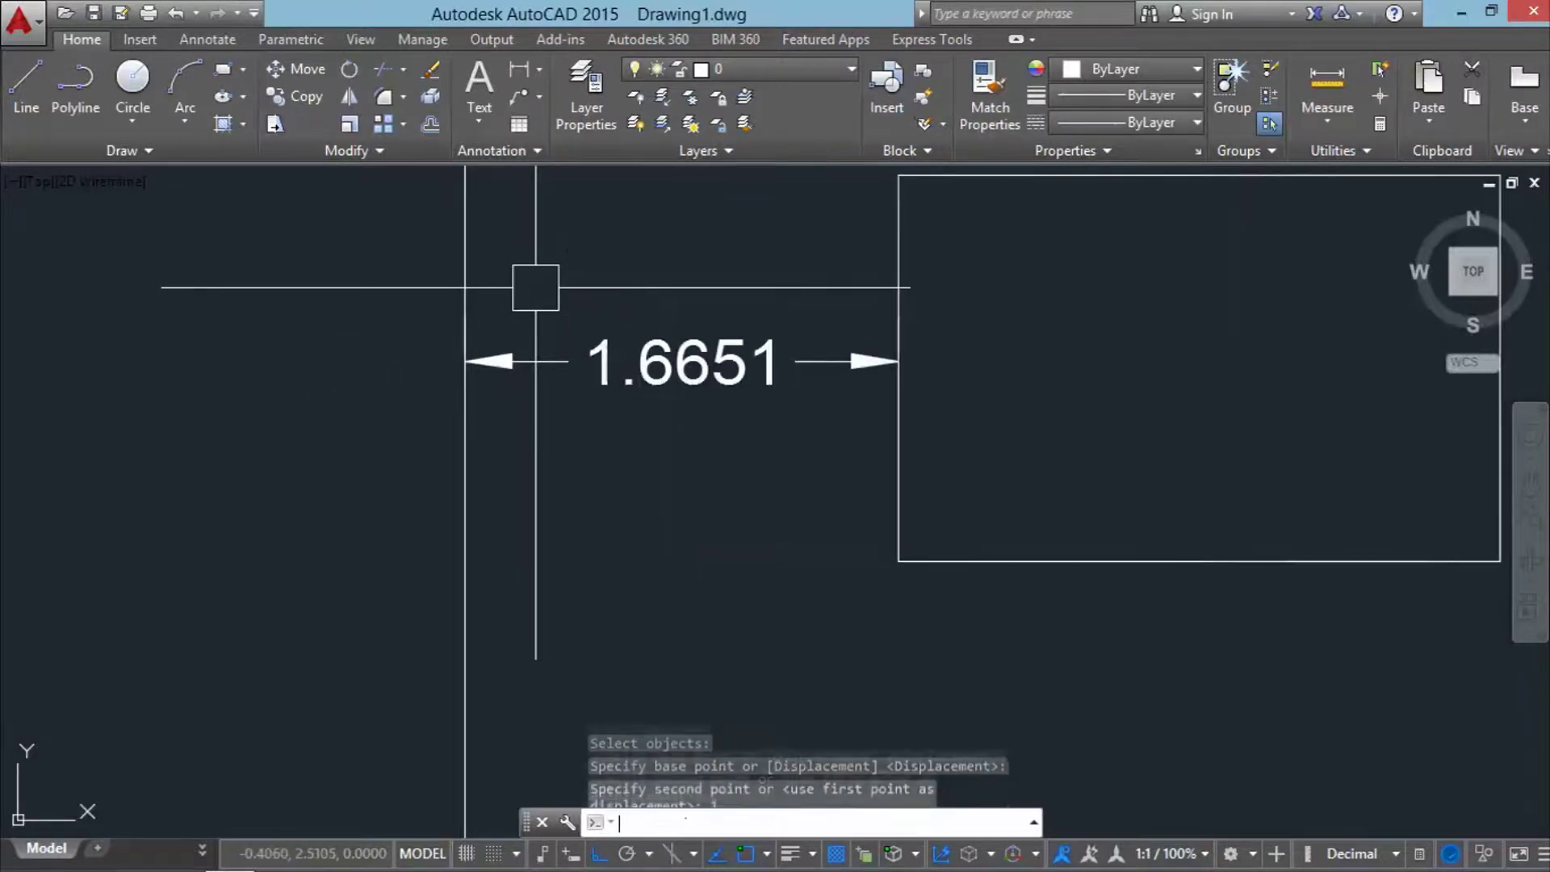
- Pan and zoom to bring the rectangle and its 1.6651 dimension into view
{"action": "scroll", "coordinate": [235, 481], "scroll_direction": "down", "scroll_amount": 2}
{"action": "mouse_move", "coordinate": [235, 482]}
{"action": "middle_mouse_down"}
{"action": "mouse_move", "coordinate": [366, 410]}
{"action": "mouse_move", "coordinate": [347, 422]}
{"action": "middle_mouse_up"}
{"action": "scroll", "coordinate": [504, 443], "scroll_direction": "up", "scroll_amount": 3}
{"action": "scroll", "coordinate": [504, 442], "scroll_direction": "down", "scroll_amount": 3}
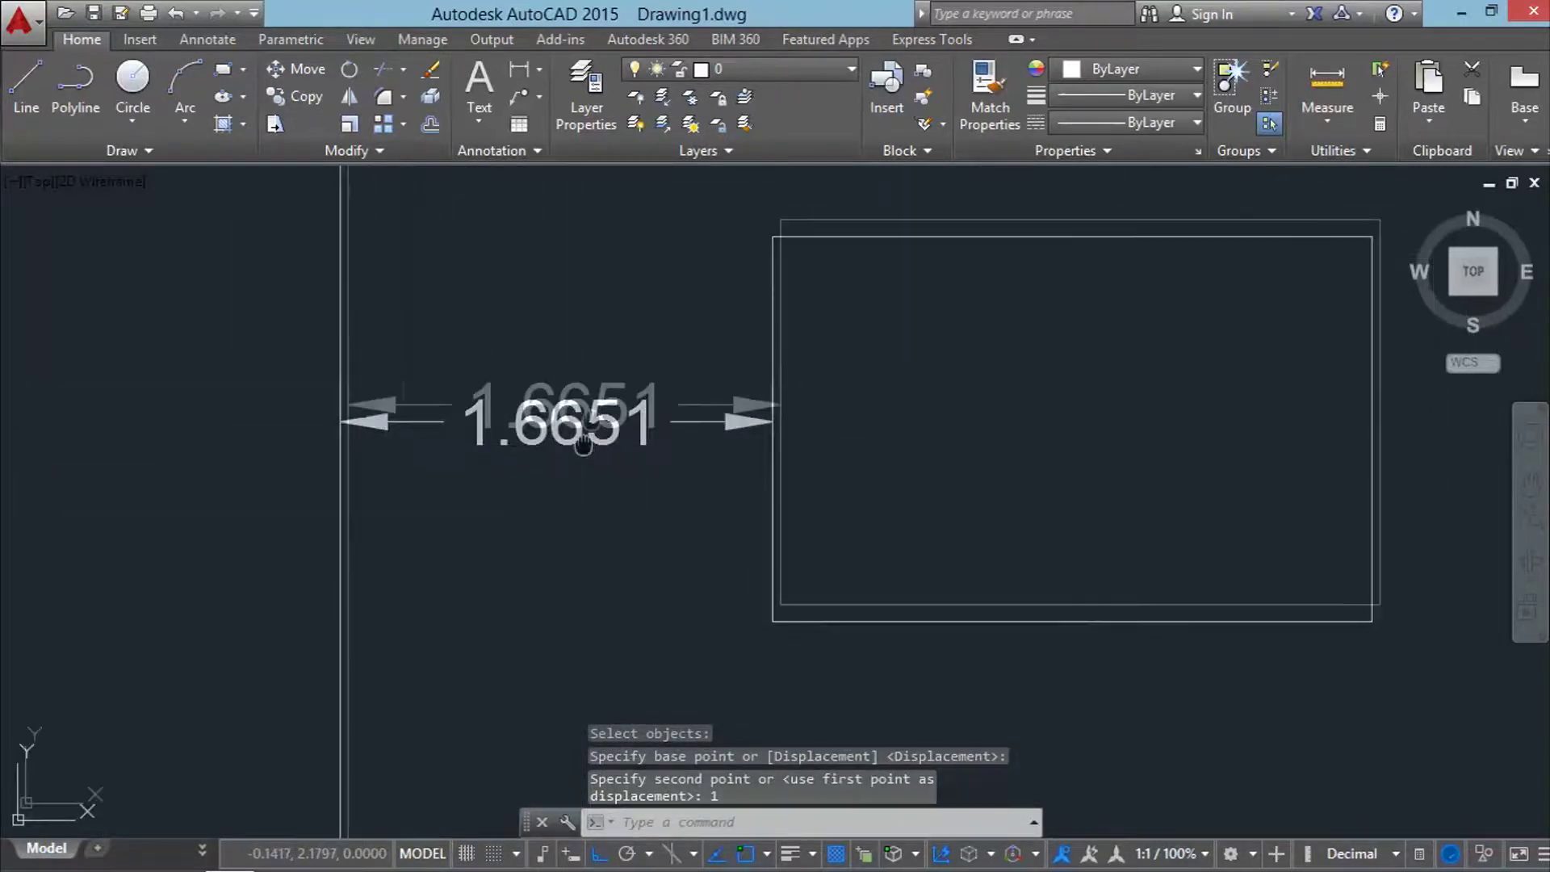
{"action": "scroll", "coordinate": [424, 478], "scroll_direction": "up", "scroll_amount": 2}
{"action": "scroll", "coordinate": [364, 512], "scroll_direction": "up", "scroll_amount": 2}
{"action": "middle_click_drag", "start_coordinate": [363, 512], "coordinate": [210, 496]}
{"action": "scroll", "coordinate": [436, 435], "scroll_direction": "down", "scroll_amount": 4}
{"action": "middle_click_drag", "start_coordinate": [287, 436], "coordinate": [392, 436]}
{"action": "middle_click_drag", "start_coordinate": [218, 453], "coordinate": [117, 490]}
{"action": "scroll", "coordinate": [485, 266], "scroll_direction": "down", "scroll_amount": 2}
{"action": "scroll", "coordinate": [571, 346], "scroll_direction": "up", "scroll_amount": 3}
{"action": "scroll", "coordinate": [547, 450], "scroll_direction": "up", "scroll_amount": 1}
{"action": "scroll", "coordinate": [565, 452], "scroll_direction": "down", "scroll_amount": 1}
{"action": "middle_click_drag", "start_coordinate": [859, 472], "coordinate": [637, 507]}
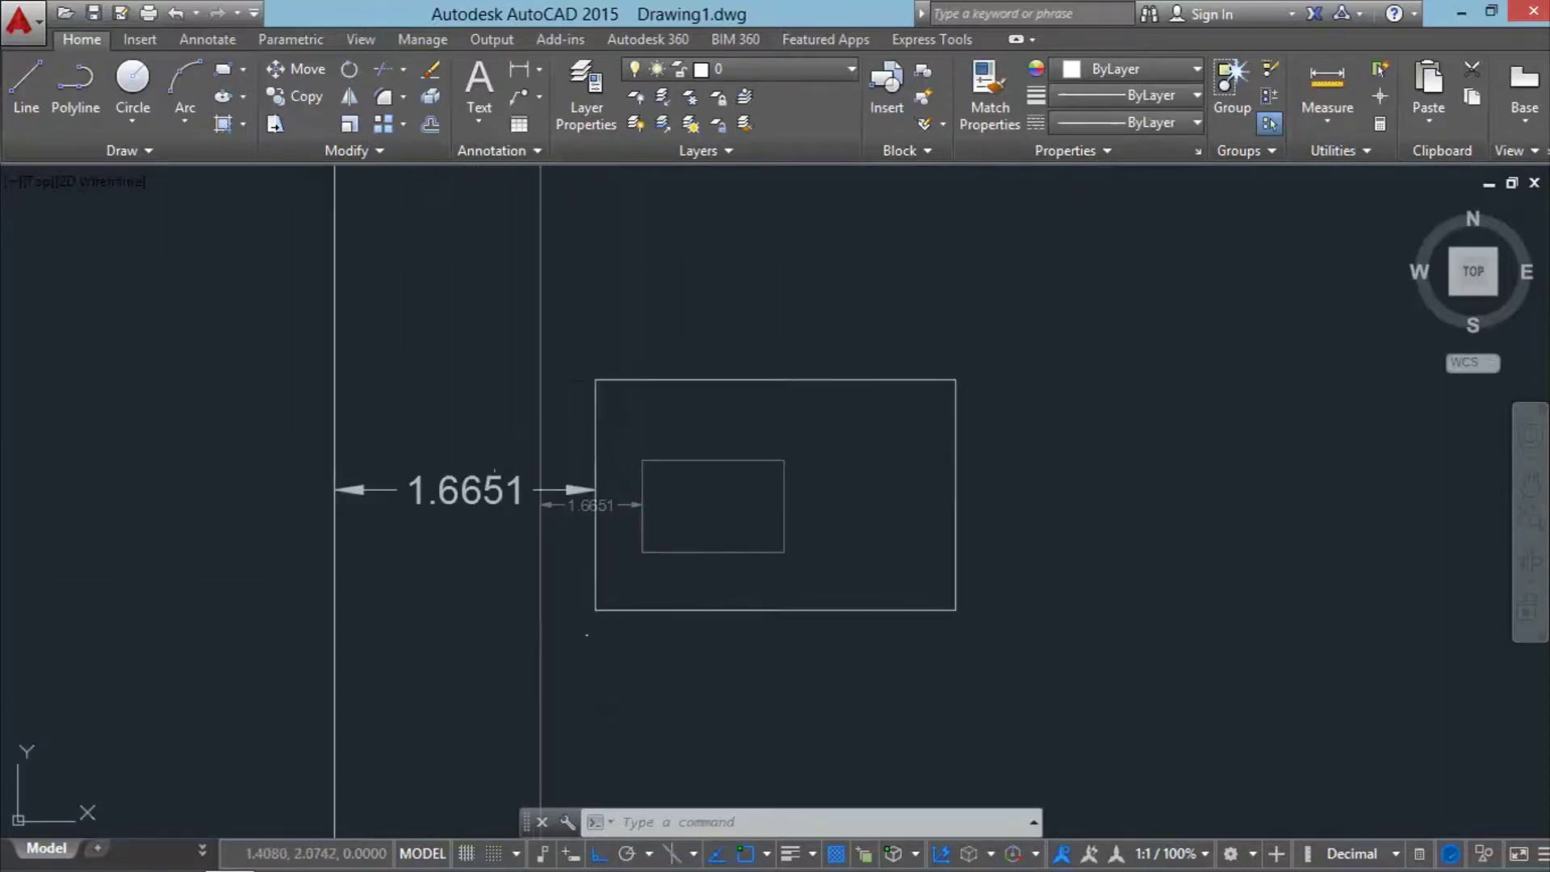
{"action": "mouse_move", "coordinate": [873, 521]}
{"action": "middle_mouse_down"}
{"action": "mouse_move", "coordinate": [761, 552]}
{"action": "mouse_move", "coordinate": [869, 498]}
{"action": "middle_mouse_up"}
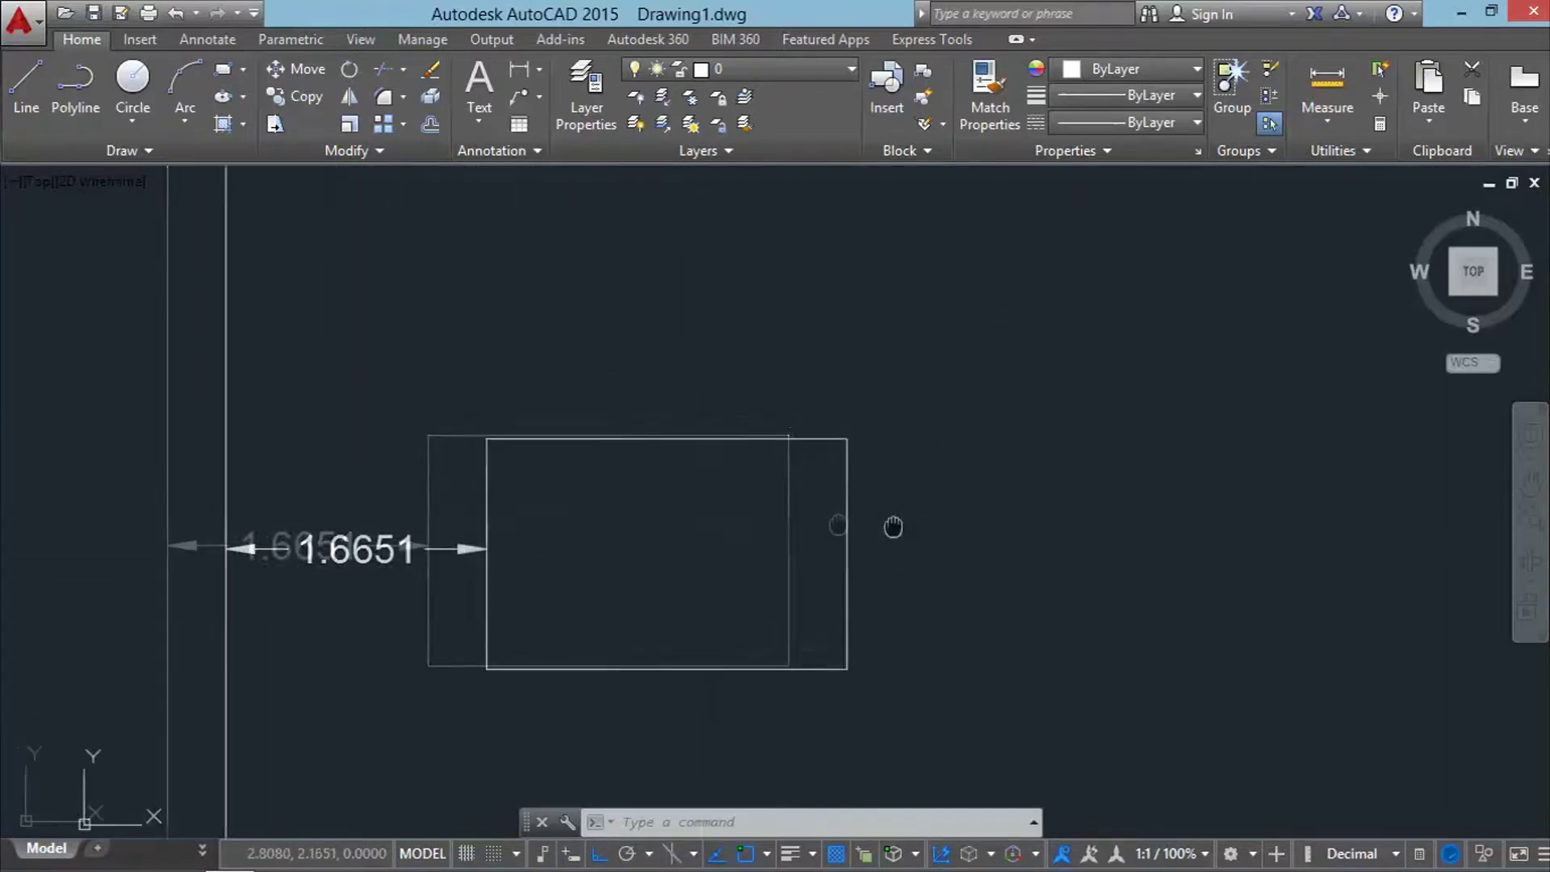
{"action": "mouse_move", "coordinate": [567, 436]}
{"action": "middle_mouse_down"}
{"action": "mouse_move", "coordinate": [651, 312]}
{"action": "mouse_move", "coordinate": [574, 441]}
{"action": "middle_mouse_up"}
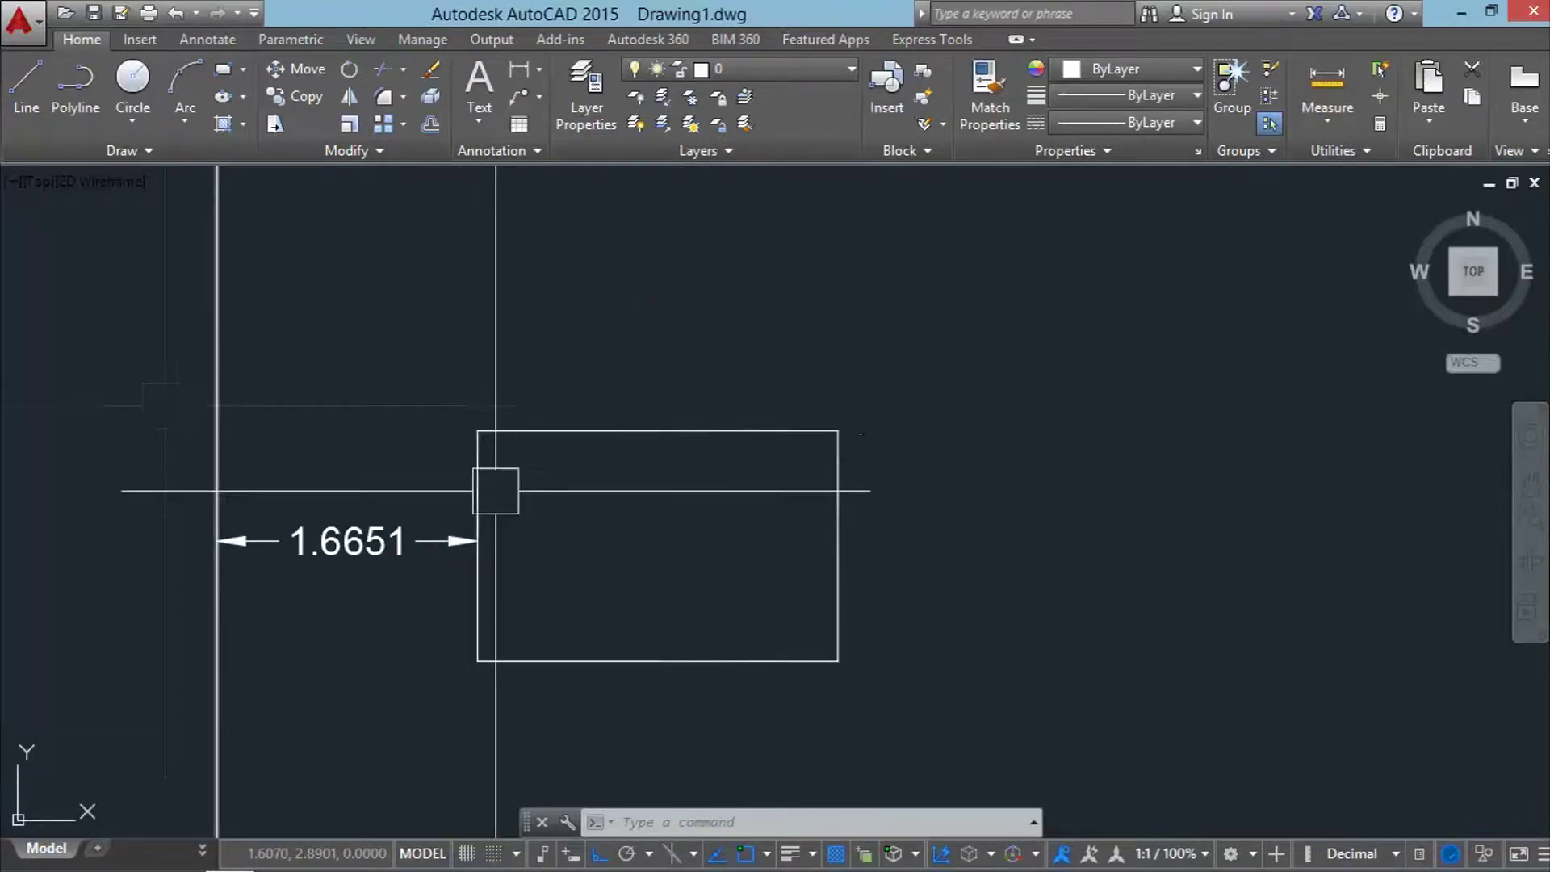
{"action": "mouse_move", "coordinate": [606, 444]}
{"action": "middle_mouse_down"}
{"action": "mouse_move", "coordinate": [437, 410]}
{"action": "mouse_move", "coordinate": [564, 606]}
{"action": "middle_mouse_up"}
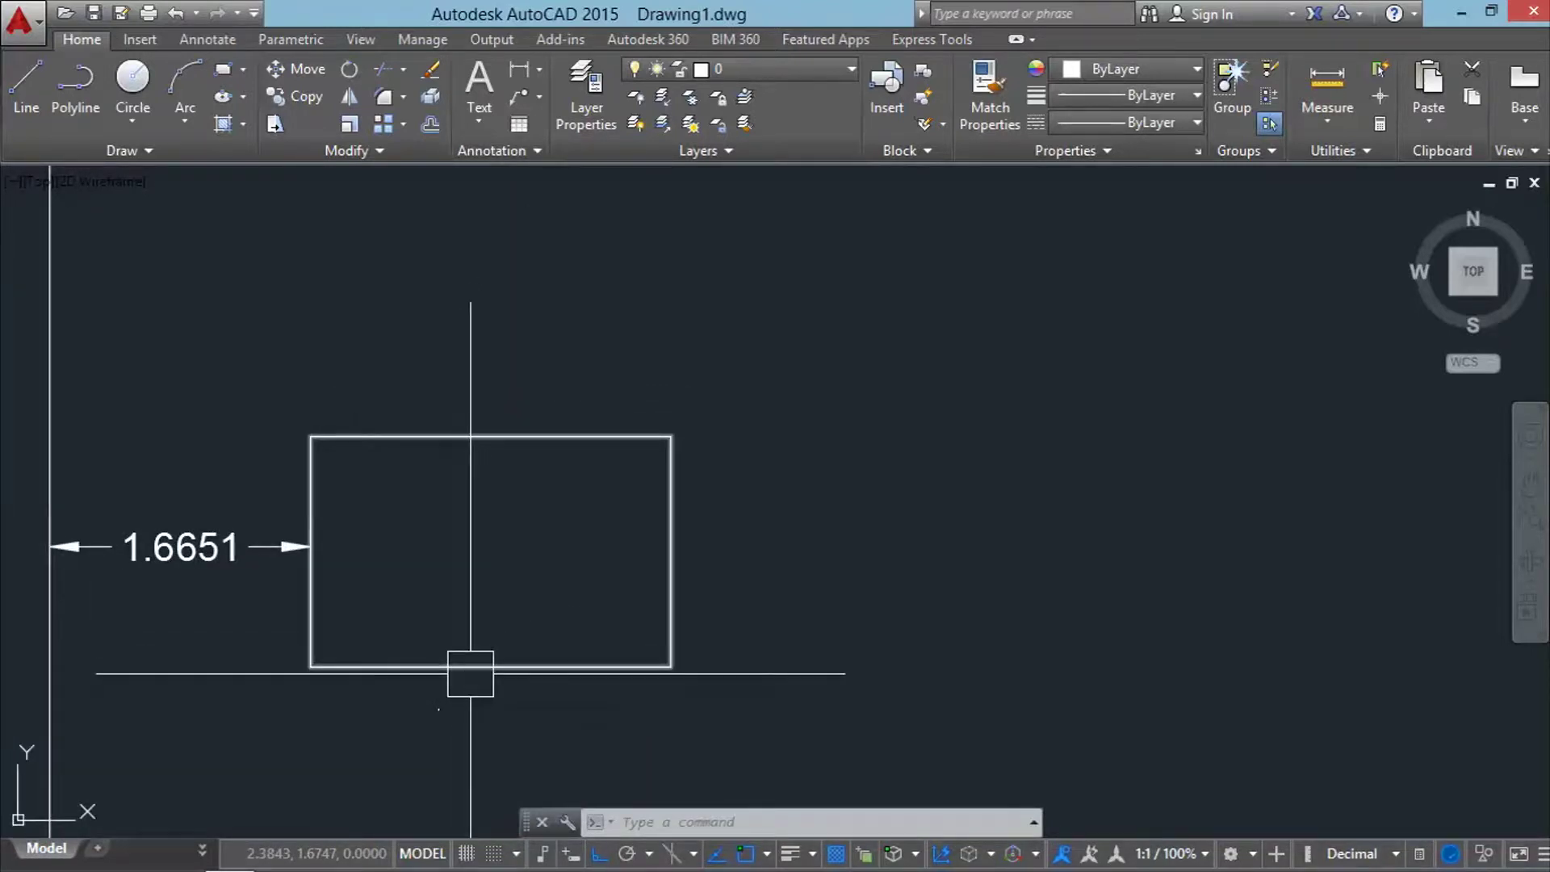
- Select and deselect the rectangle, then recentre it in the view
{"action": "left_click", "coordinate": [450, 664]}
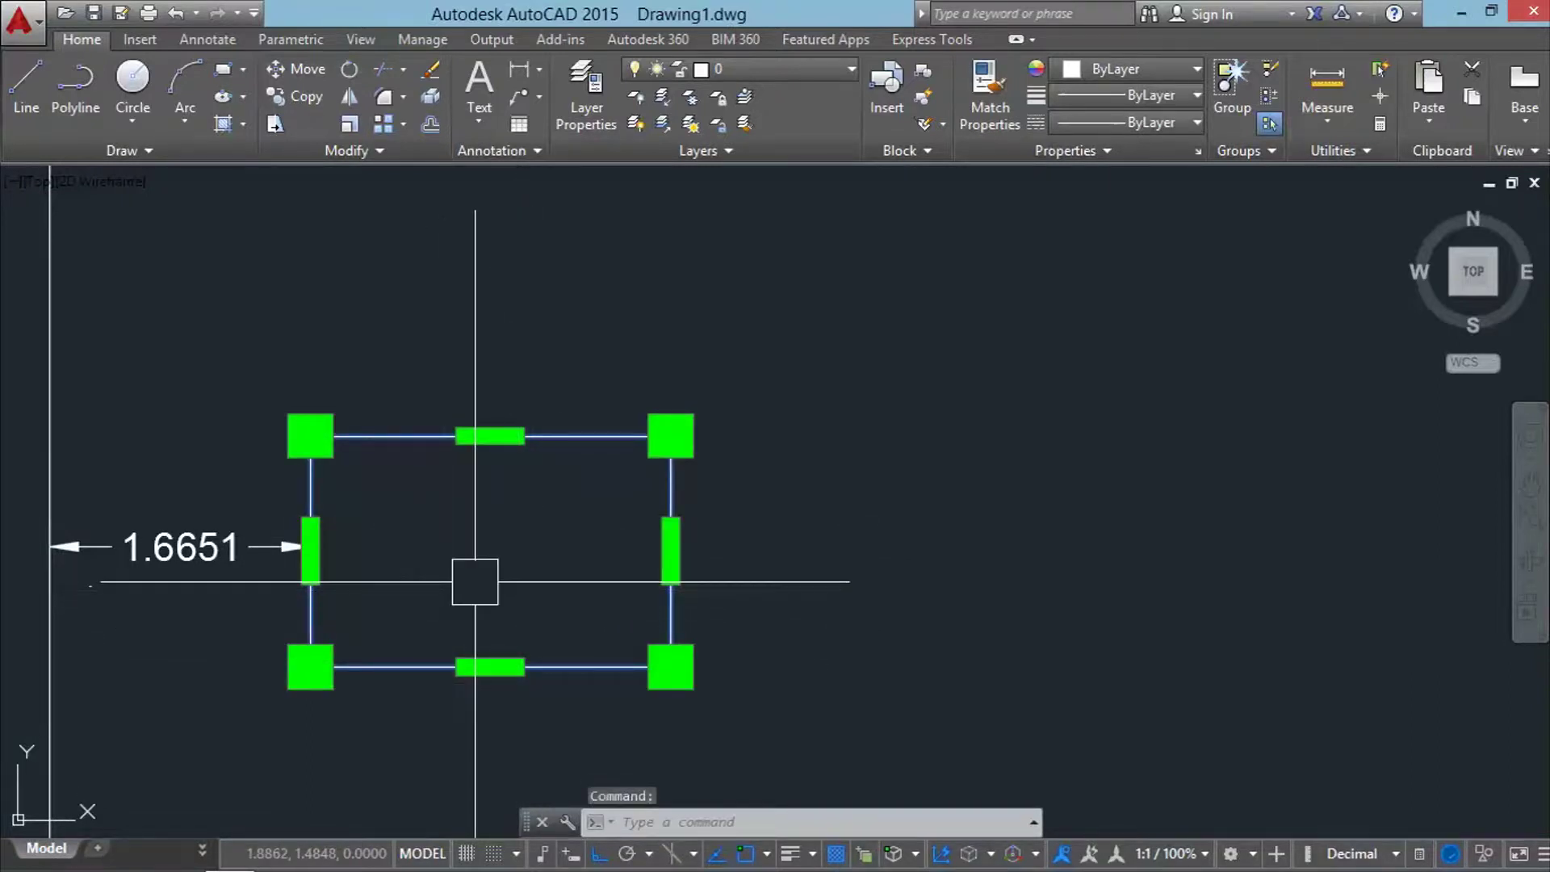
{"action": "key", "text": "Escape"}
{"action": "key", "text": "Escape"}
{"action": "key", "text": "Escape"}
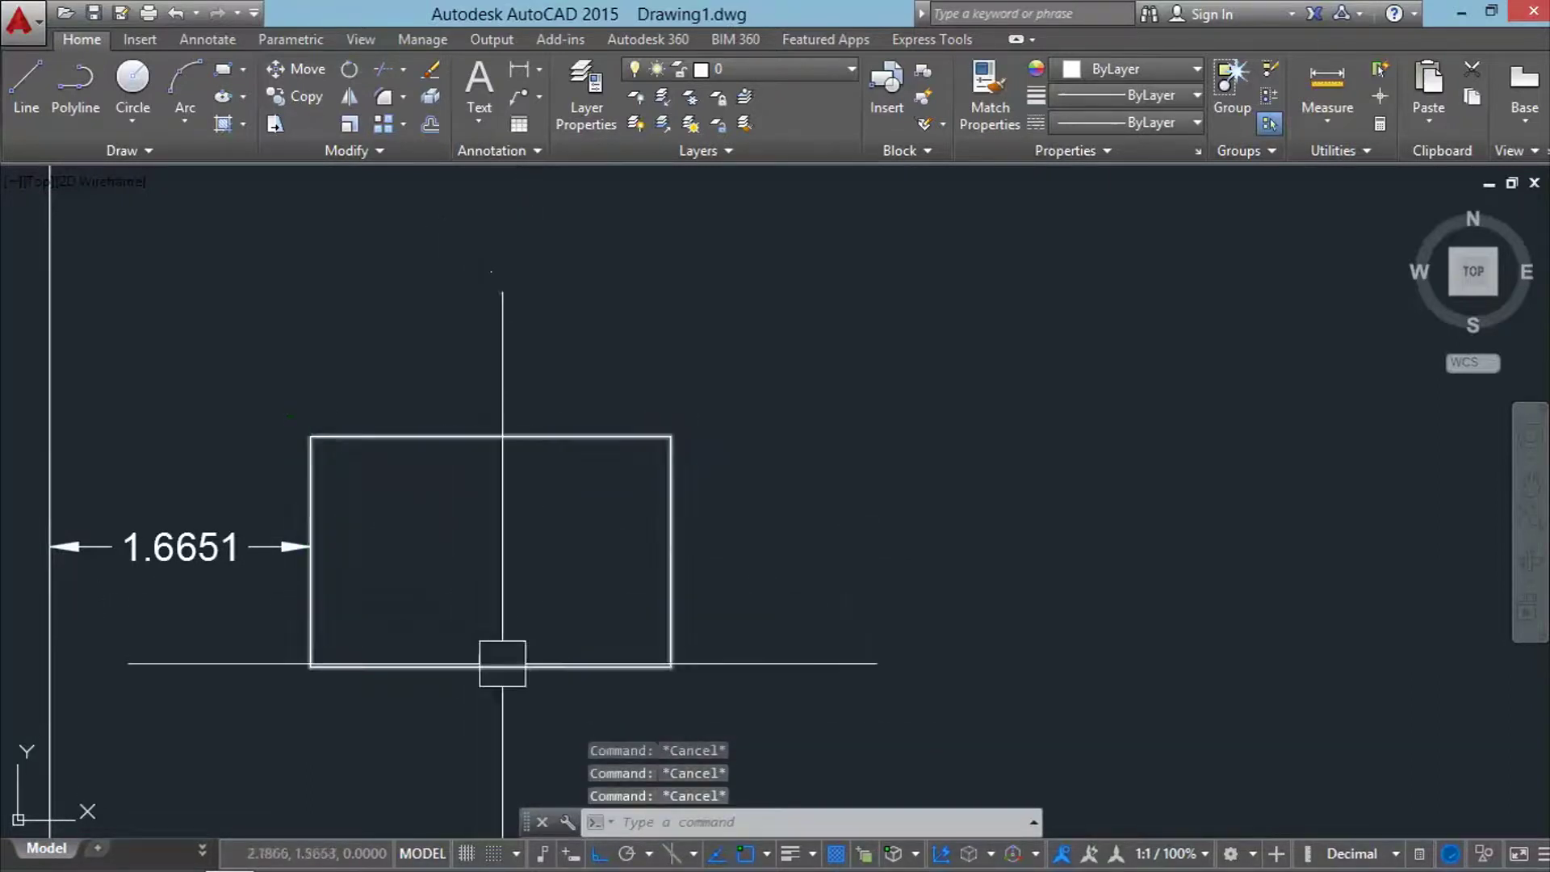
{"action": "middle_click_drag", "start_coordinate": [457, 623], "coordinate": [562, 591]}
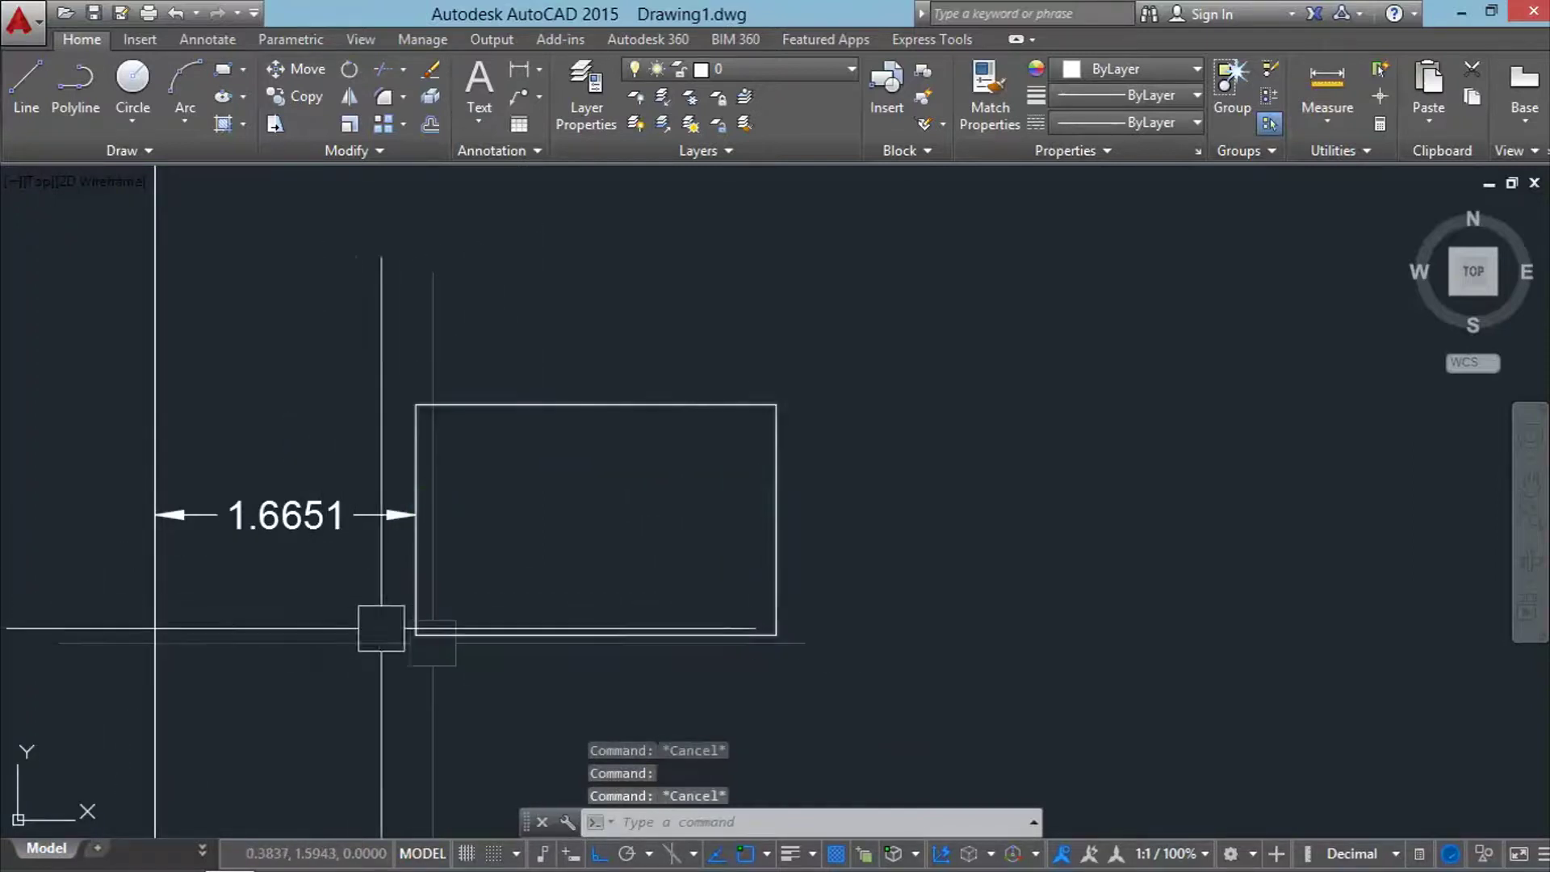
{"action": "middle_click_drag", "start_coordinate": [519, 633], "coordinate": [481, 648]}
{"action": "middle_click_drag", "start_coordinate": [974, 711], "coordinate": [1010, 710]}
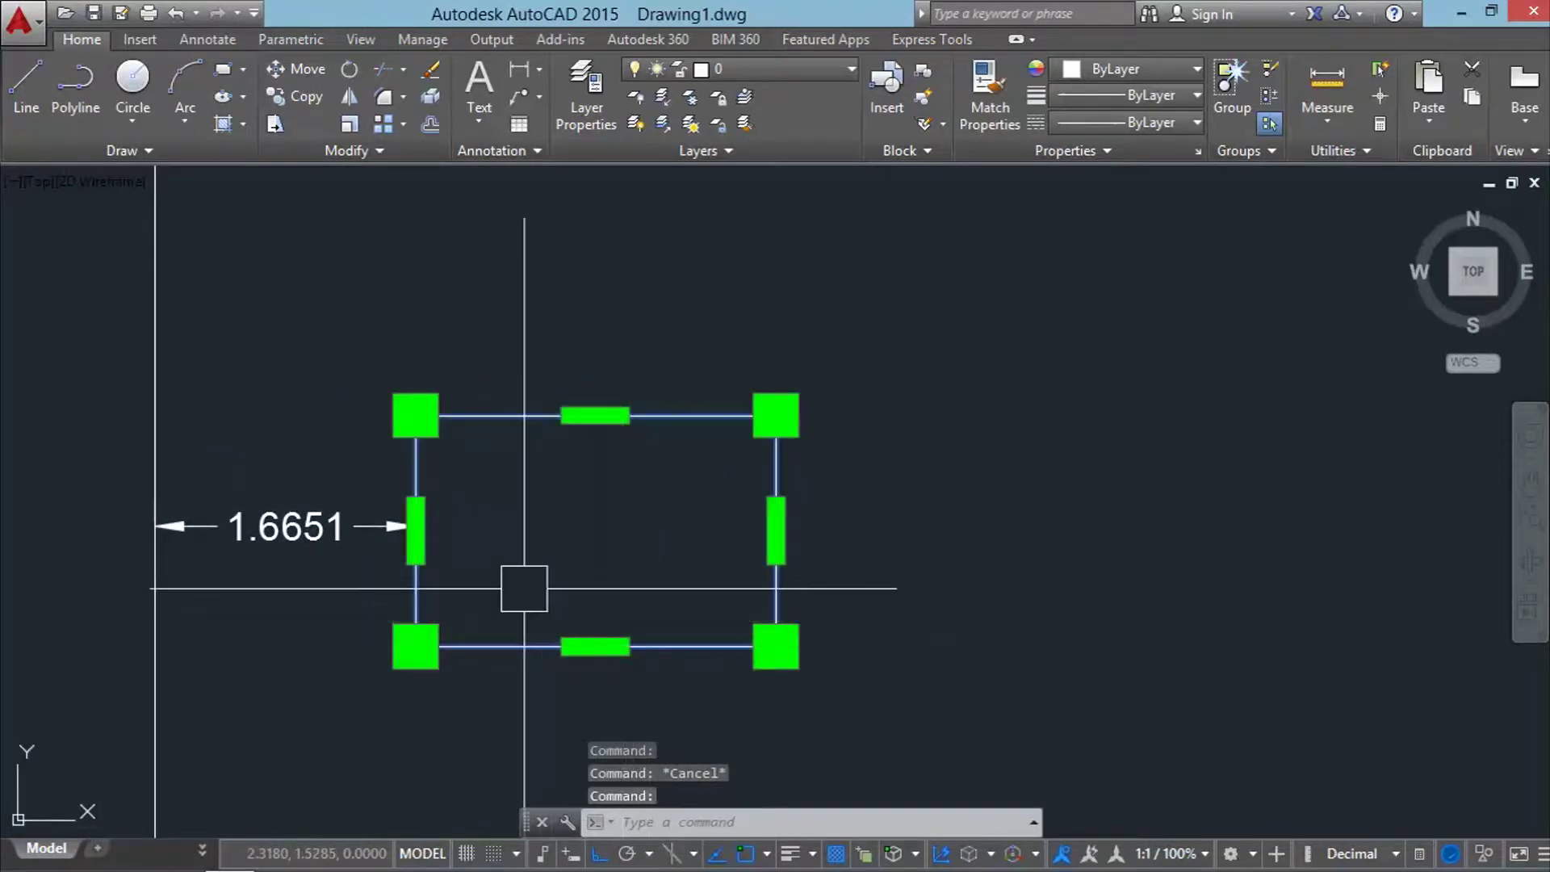
{"action": "type", "text": "c"}
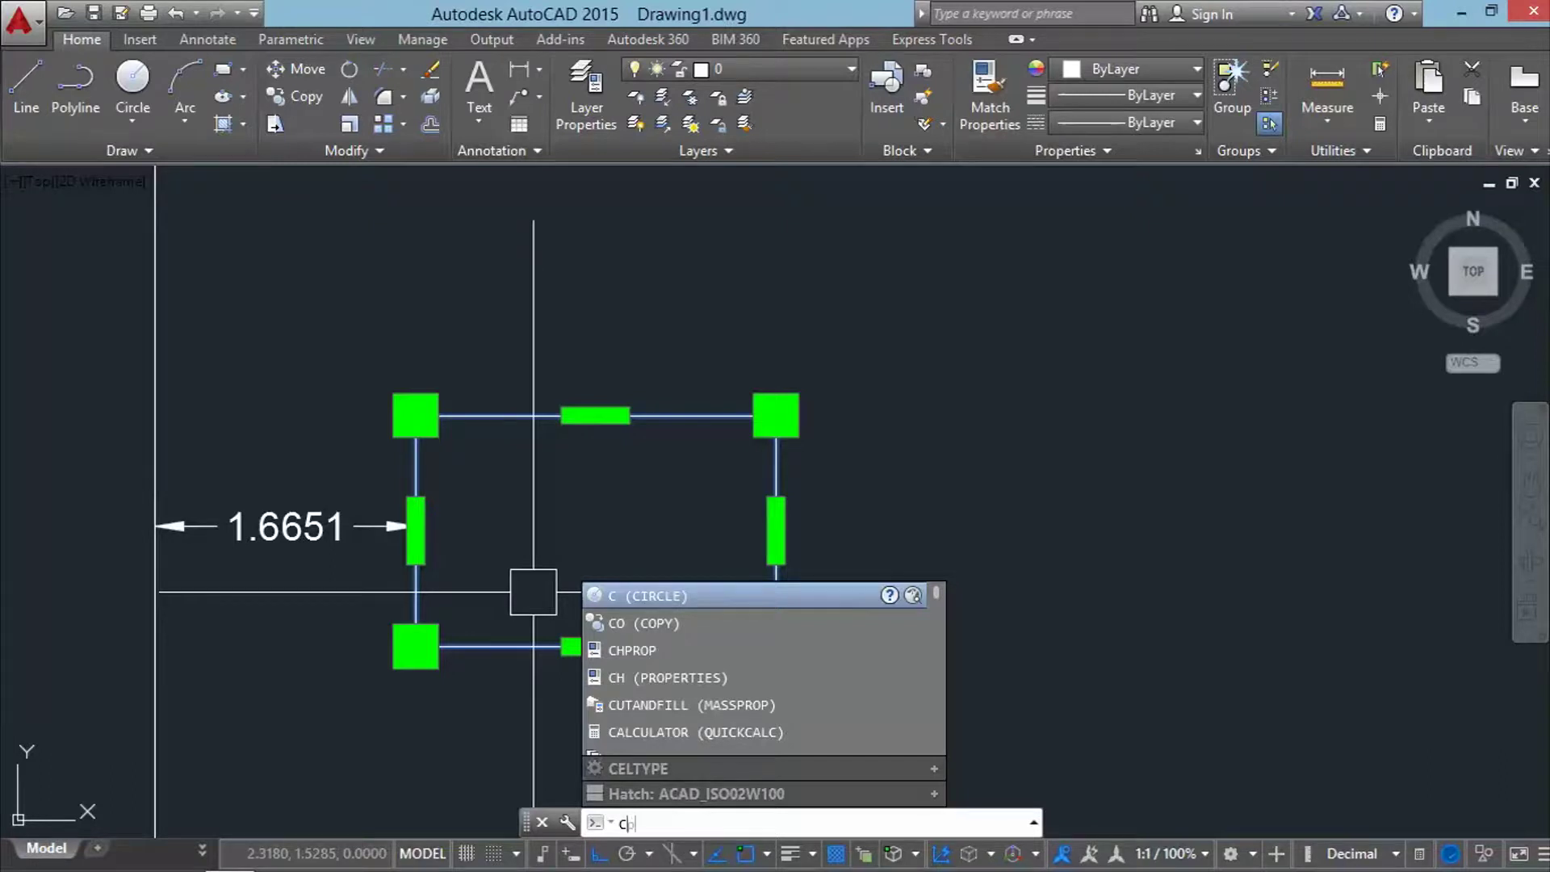
{"action": "type", "text": "p"}
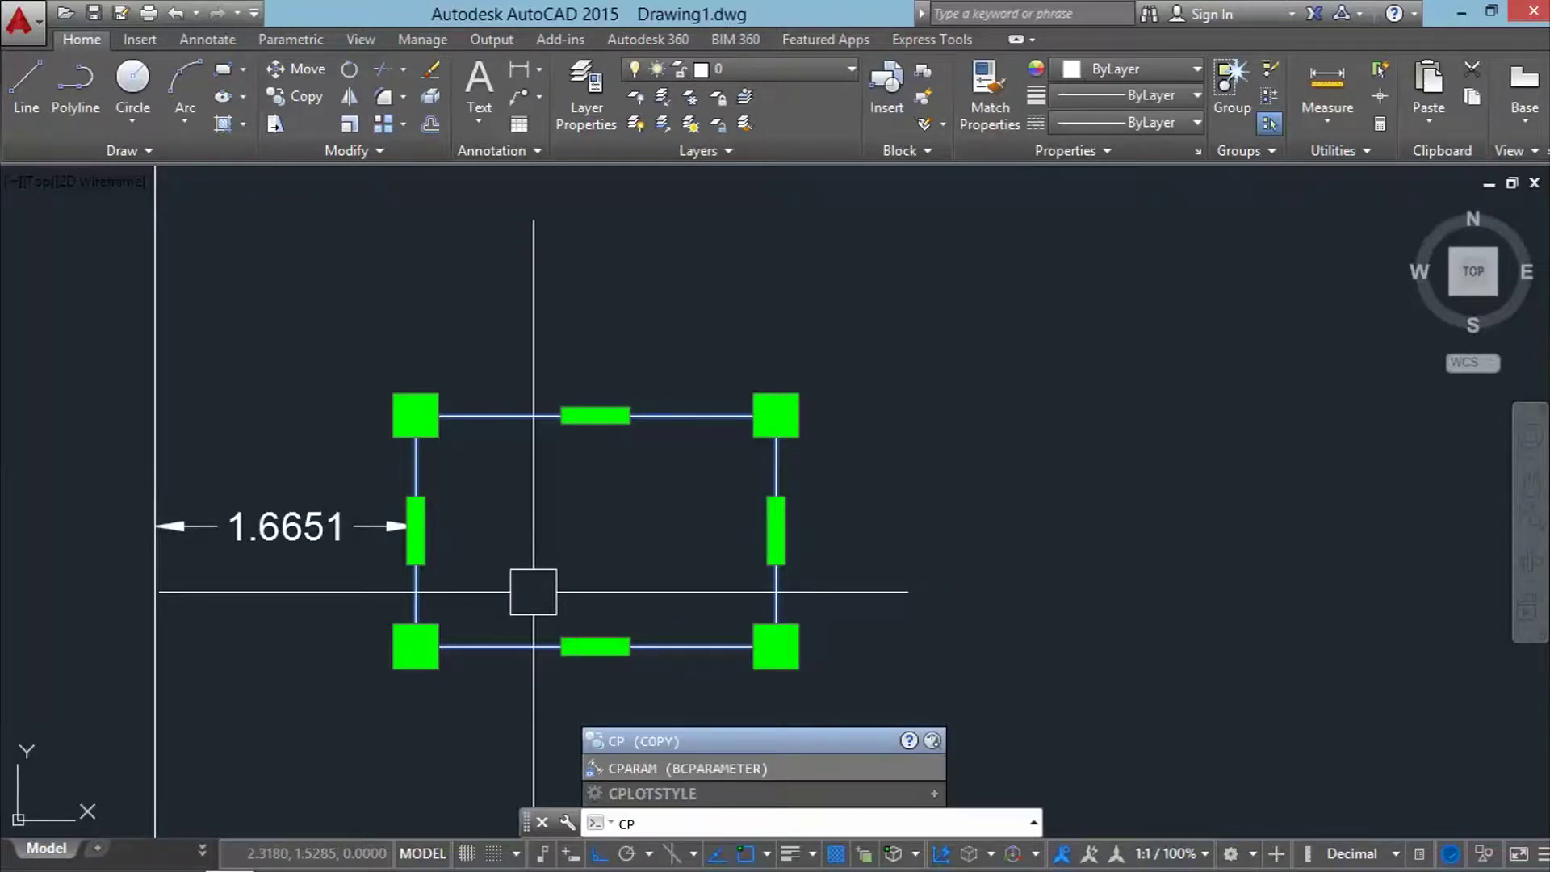
- Correct the mistyped command and run COPY from the suggestions
{"action": "key", "text": "BackSpace"}
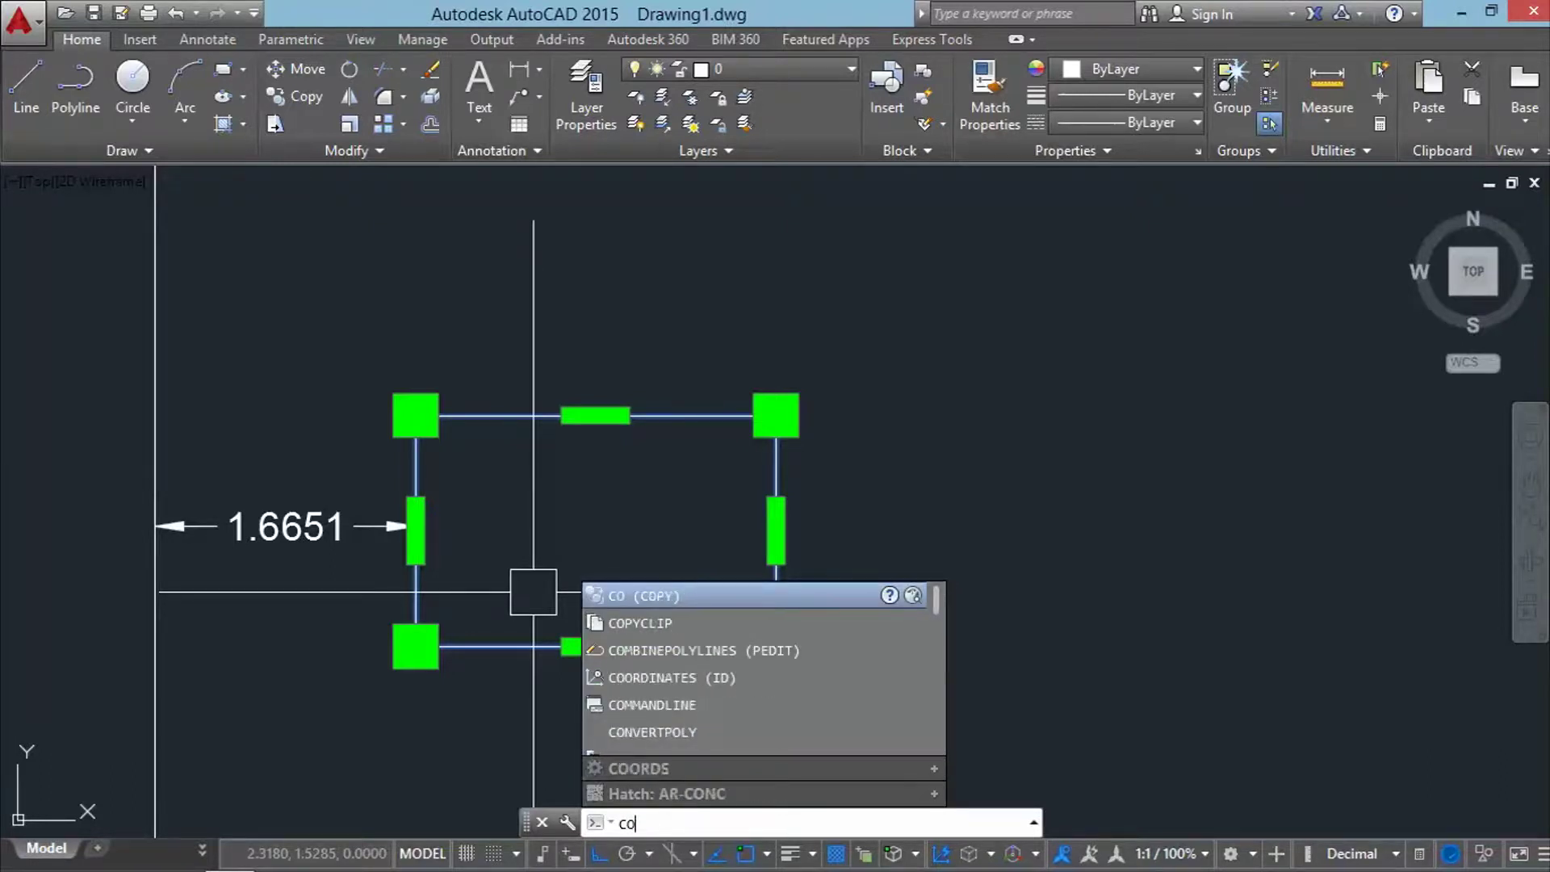
{"action": "key", "text": "Down"}
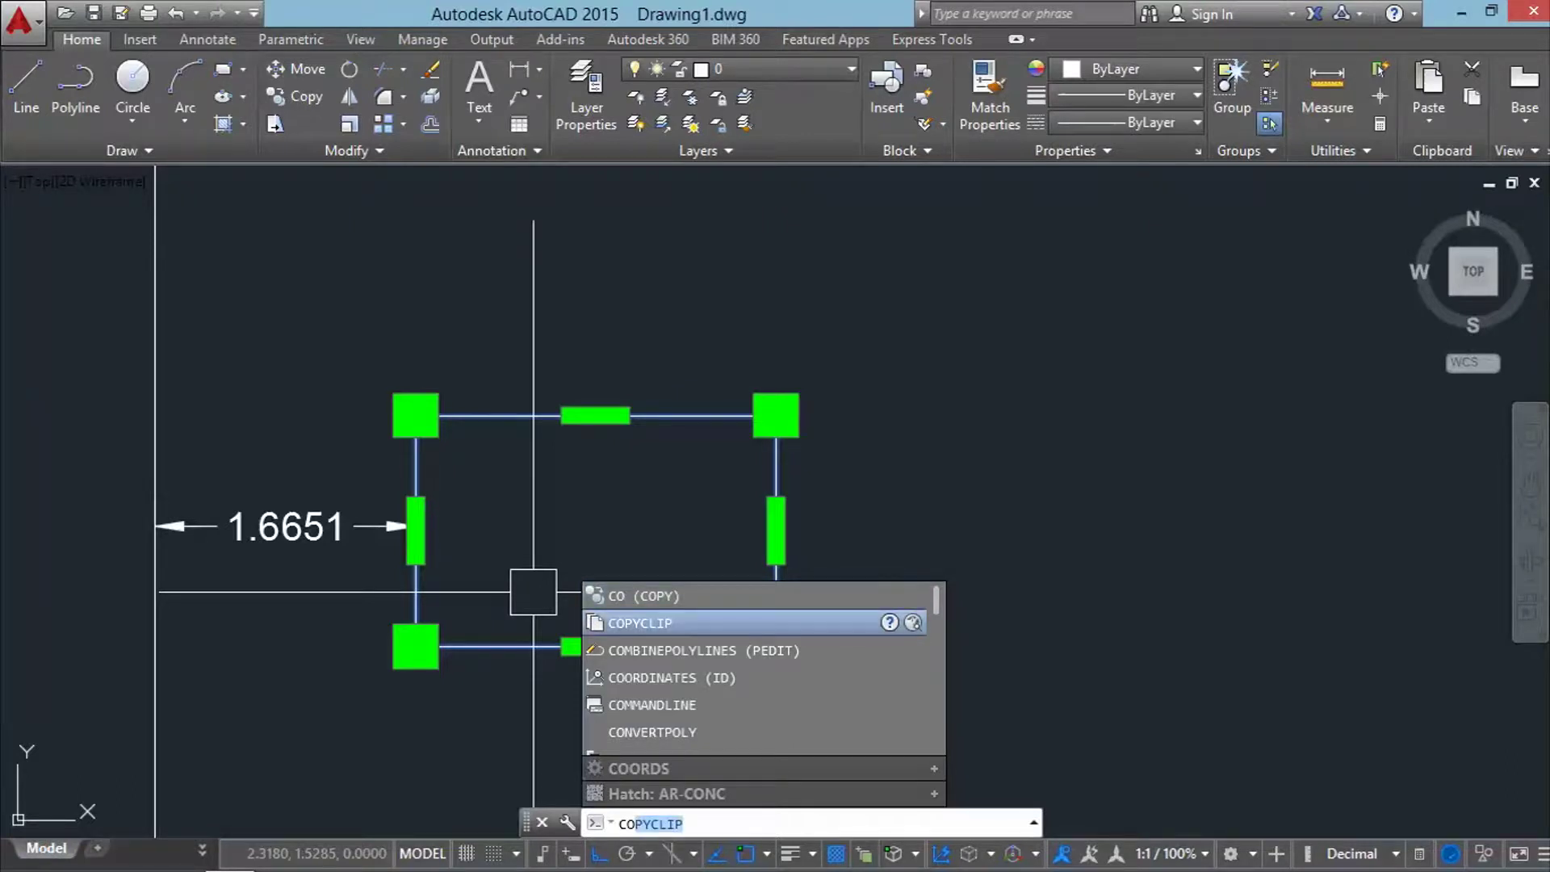
{"action": "key", "text": "Up"}
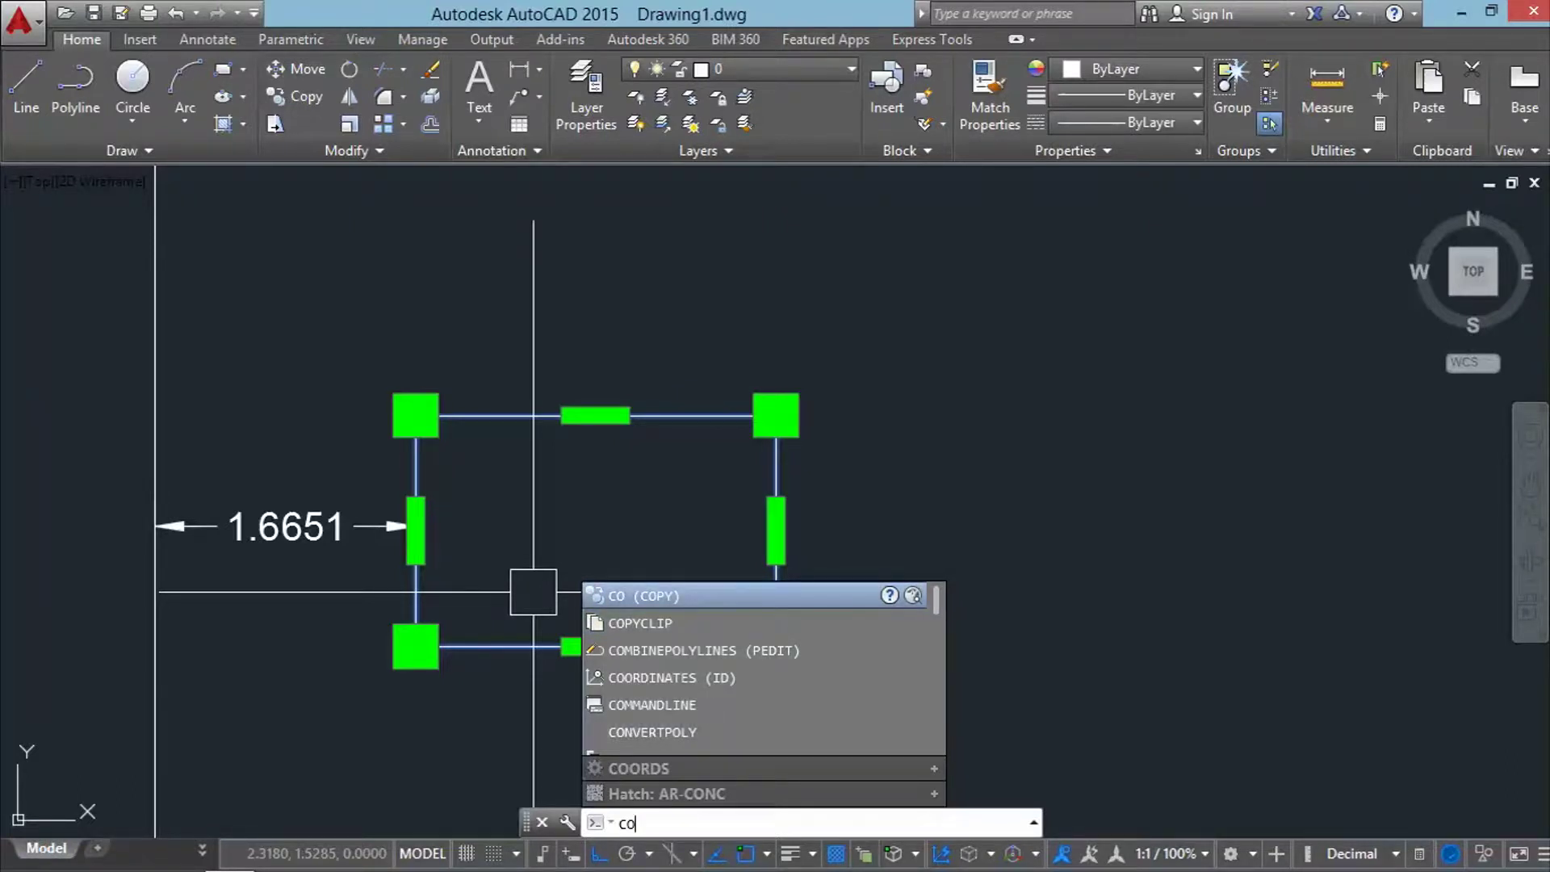
{"action": "key", "text": "Return"}
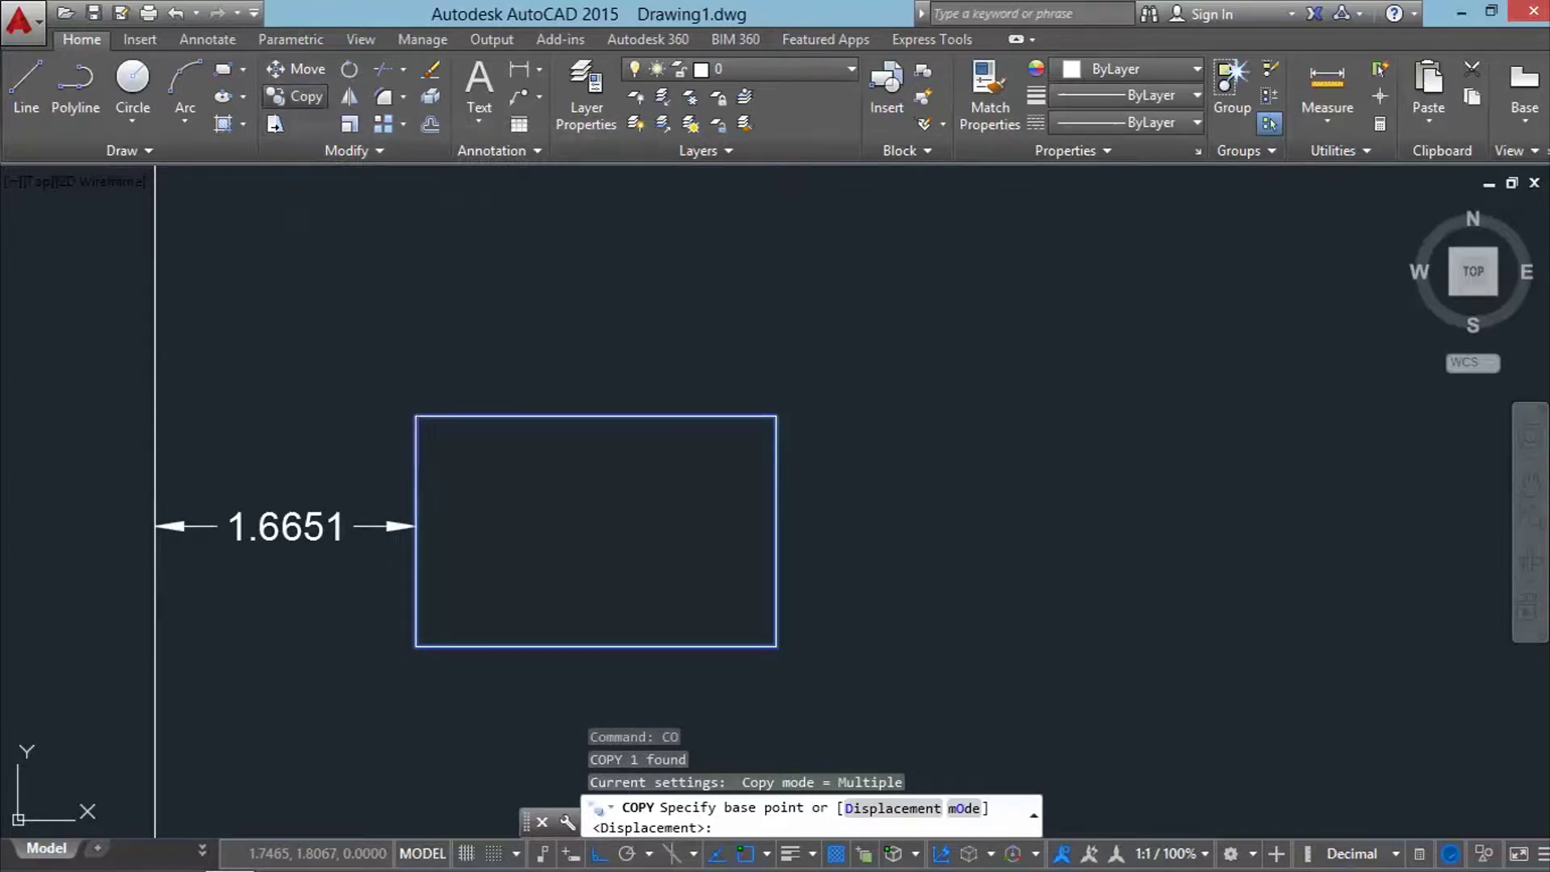
- Copy the rectangle 5 and 10 units to the right, giving three in a row
{"action": "left_click", "coordinate": [297, 96]}
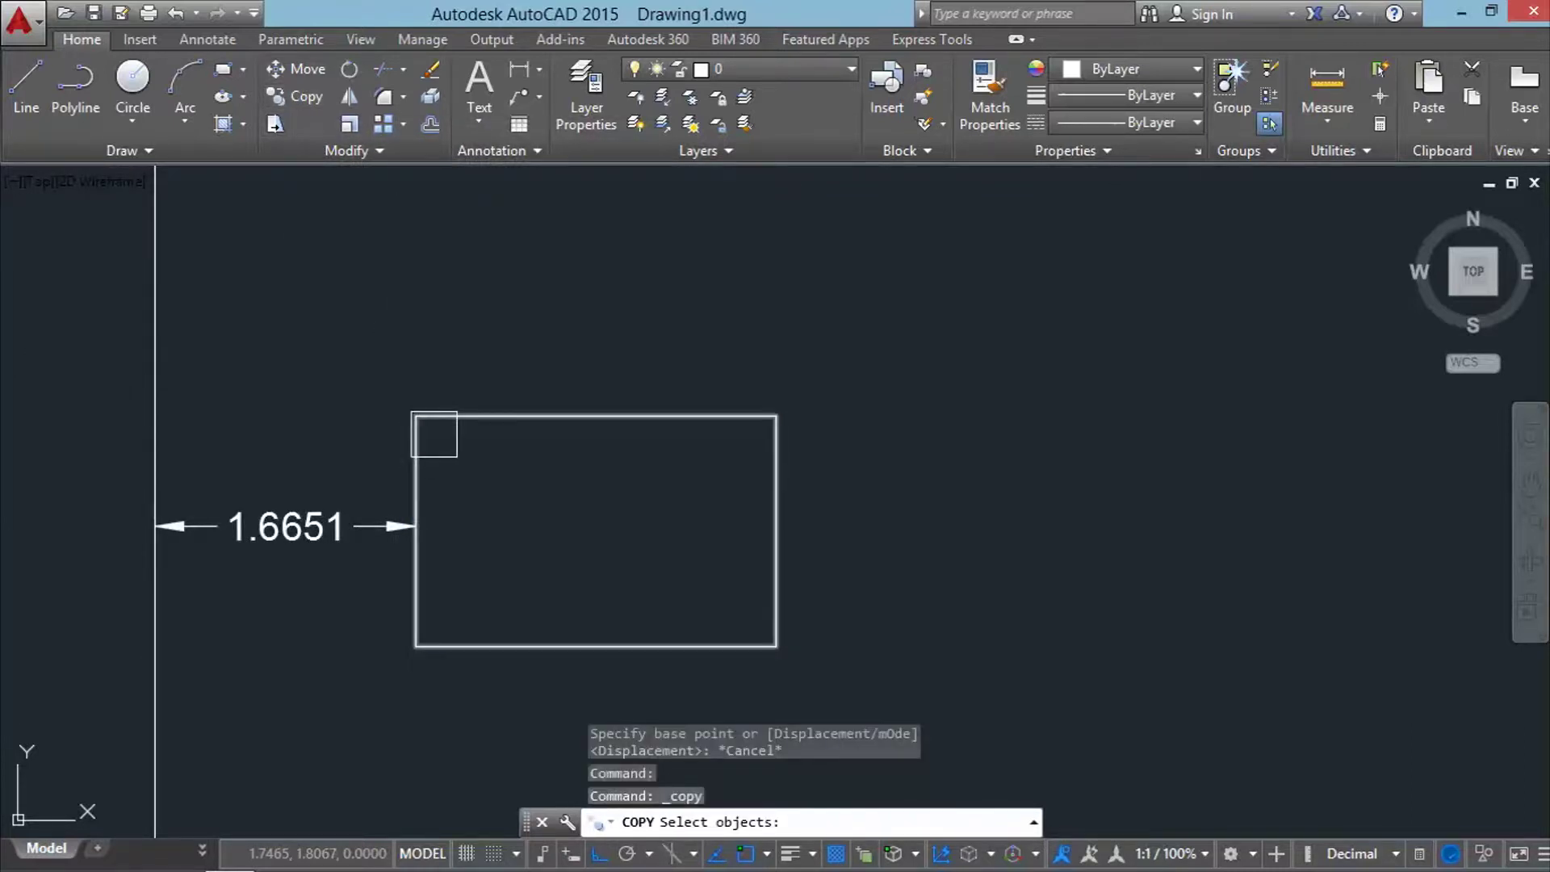
{"action": "left_click", "coordinate": [434, 434]}
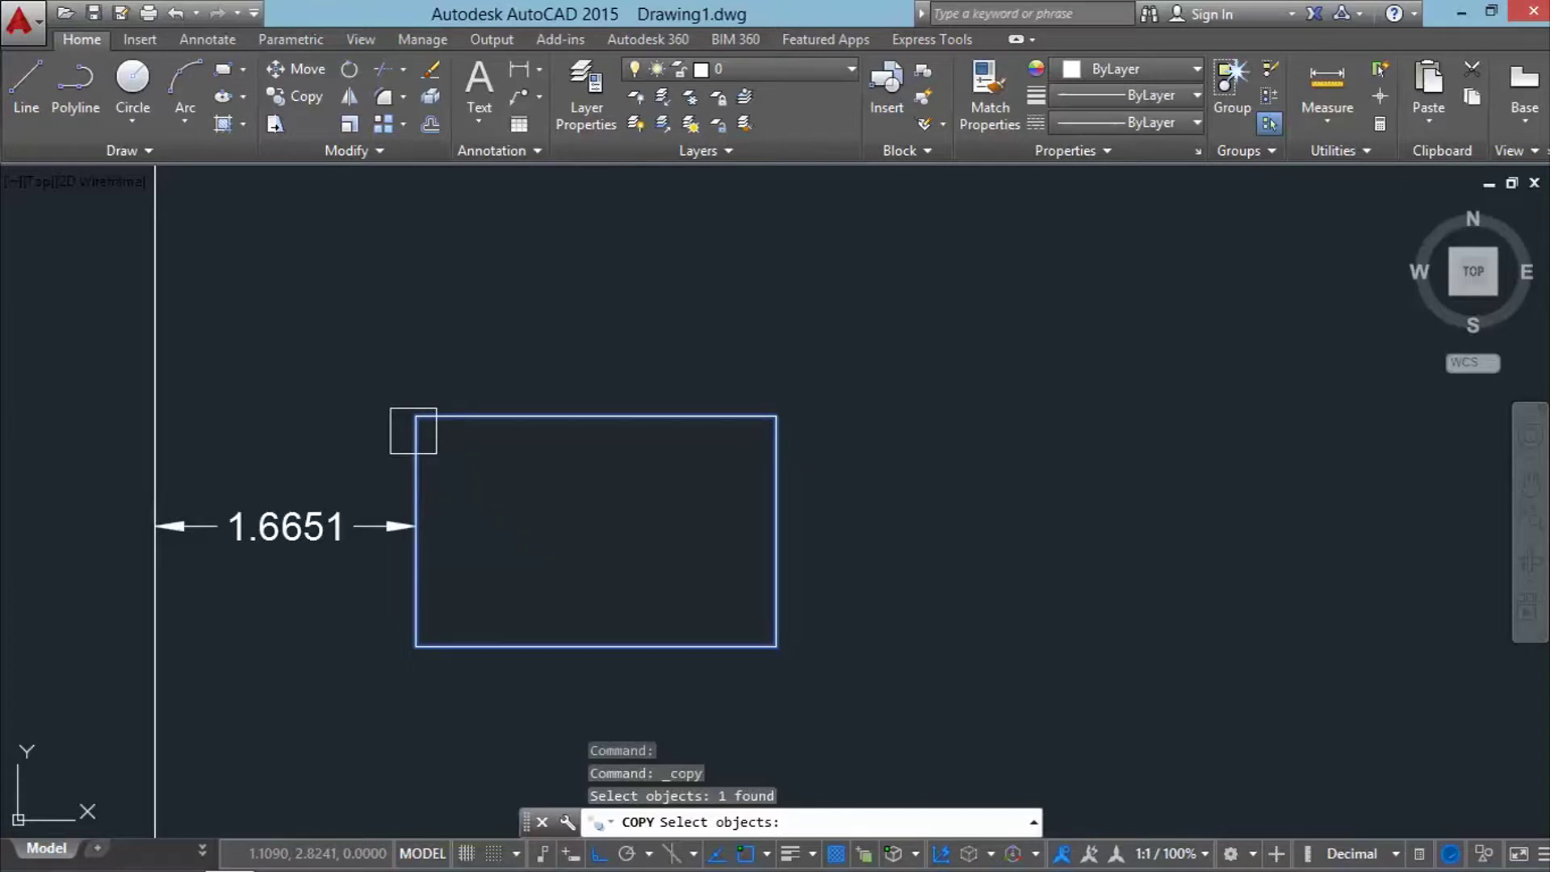
{"action": "key", "text": "Return"}
{"action": "left_click", "coordinate": [246, 392]}
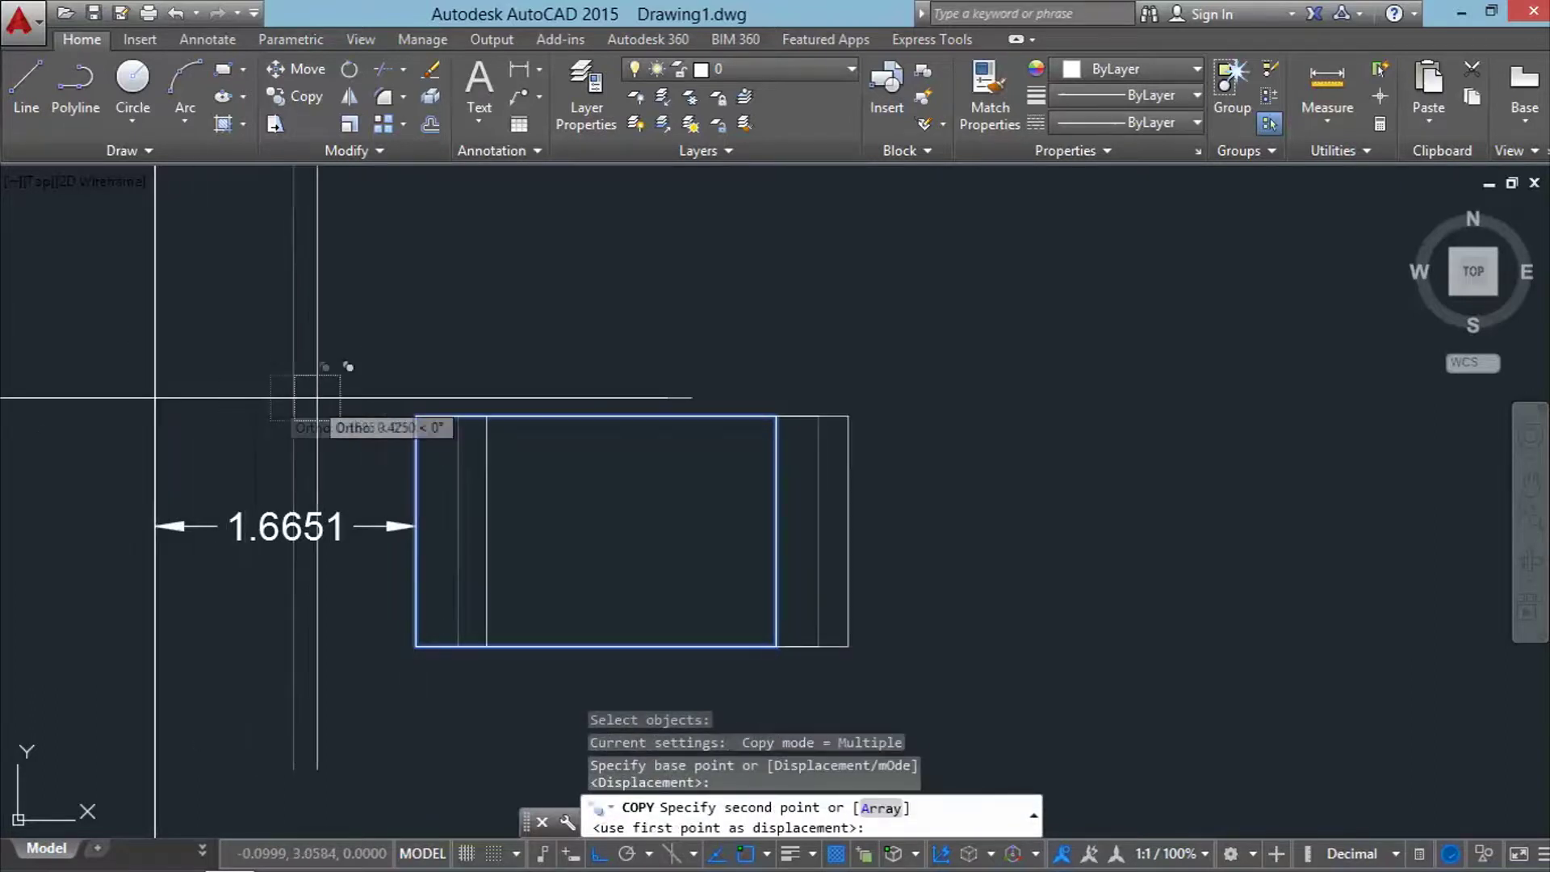
{"action": "middle_click_drag", "start_coordinate": [771, 418], "coordinate": [456, 434]}
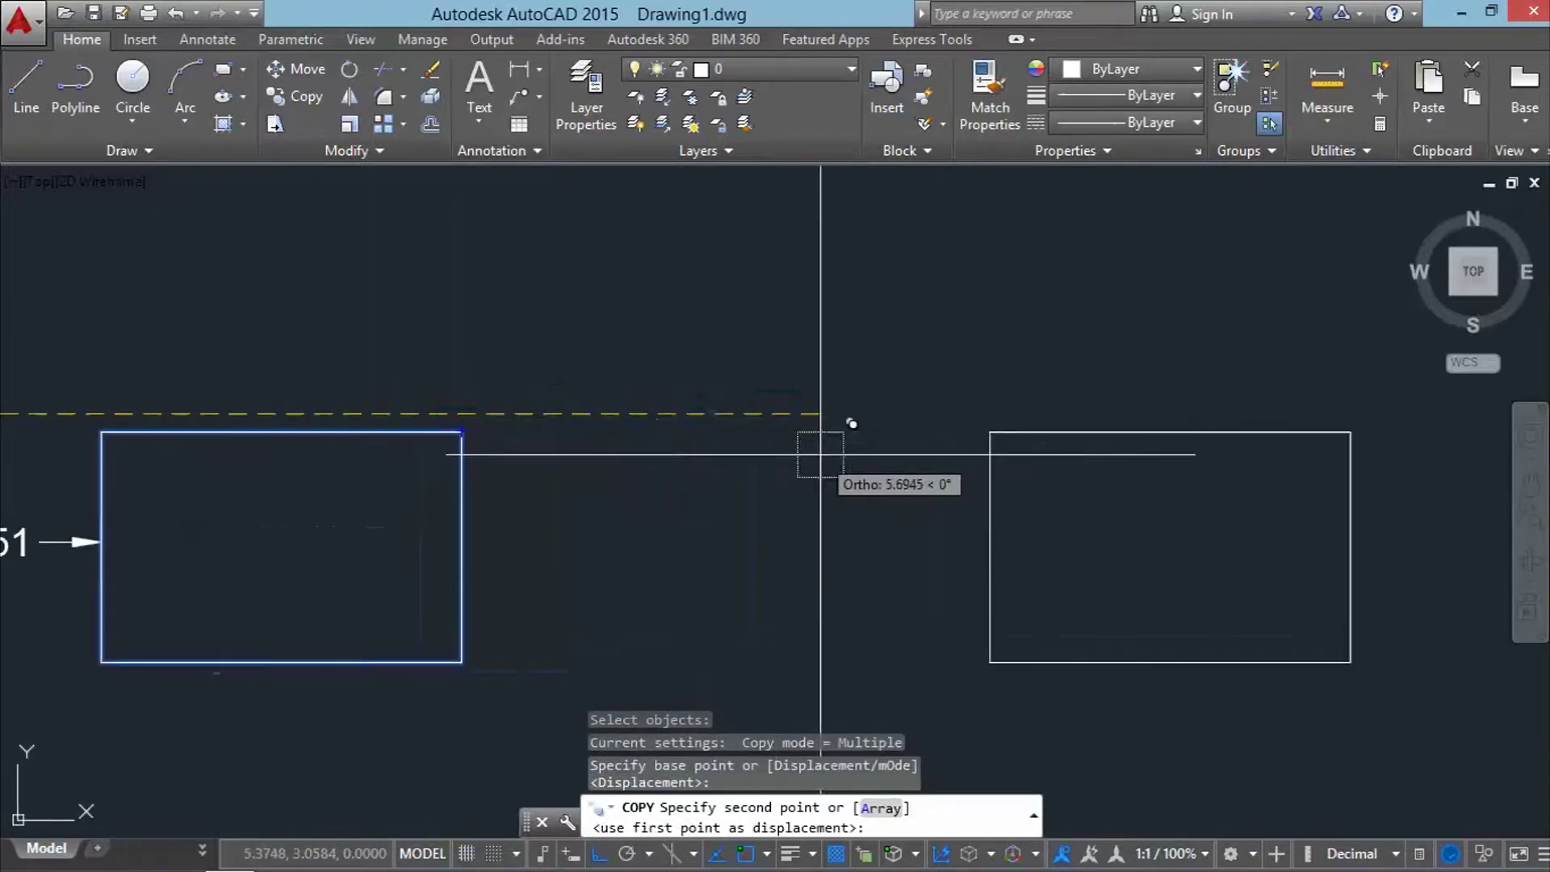
{"action": "scroll", "coordinate": [589, 405], "scroll_direction": "down", "scroll_amount": 2}
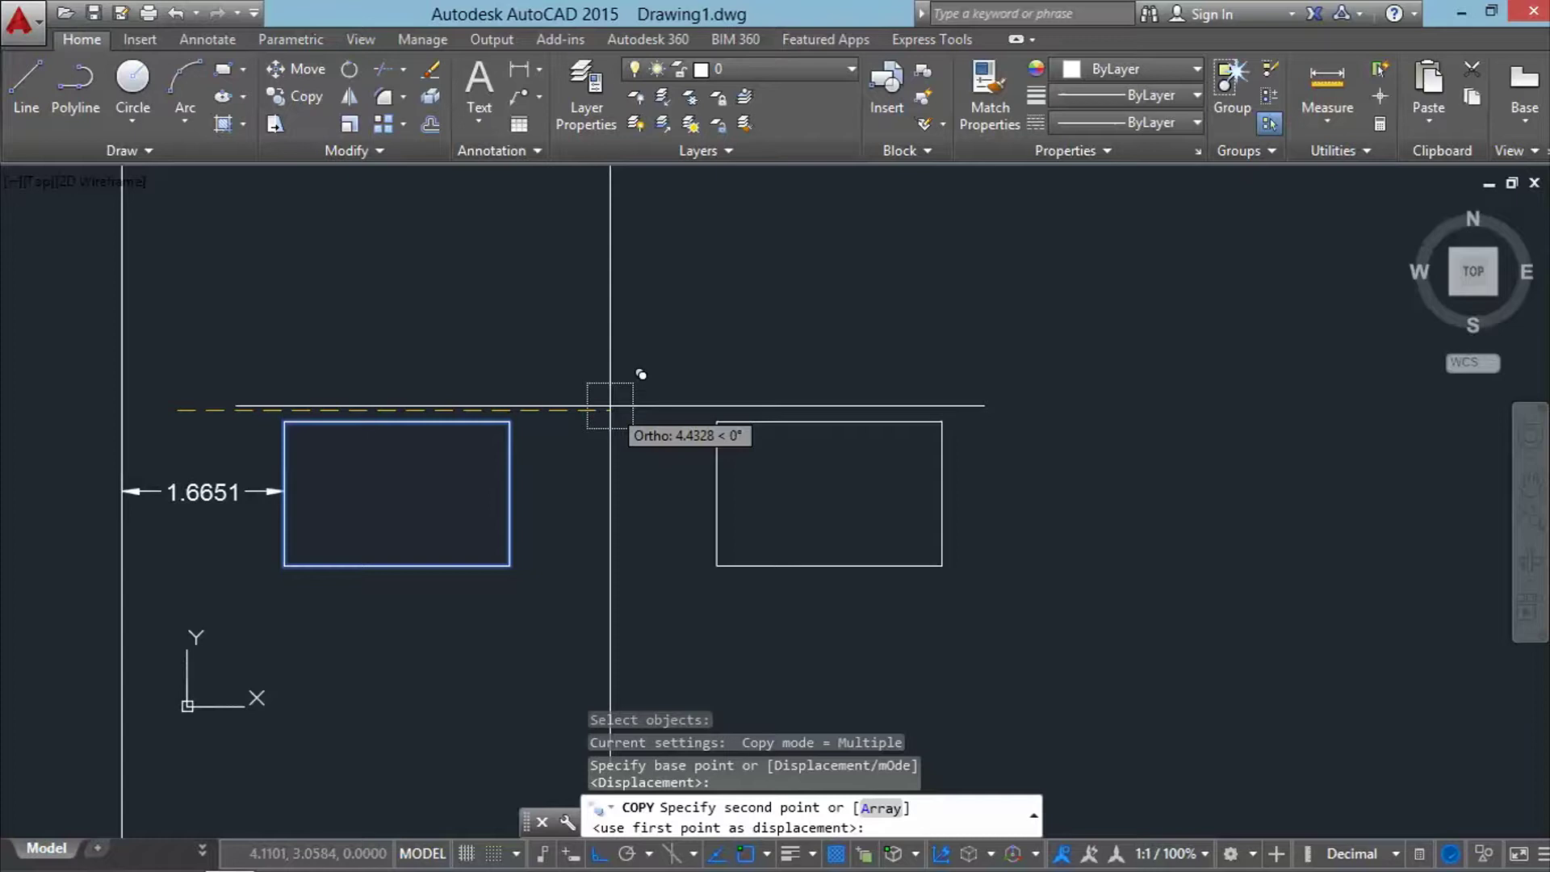
{"action": "type", "text": "5"}
{"action": "key", "text": "Return"}
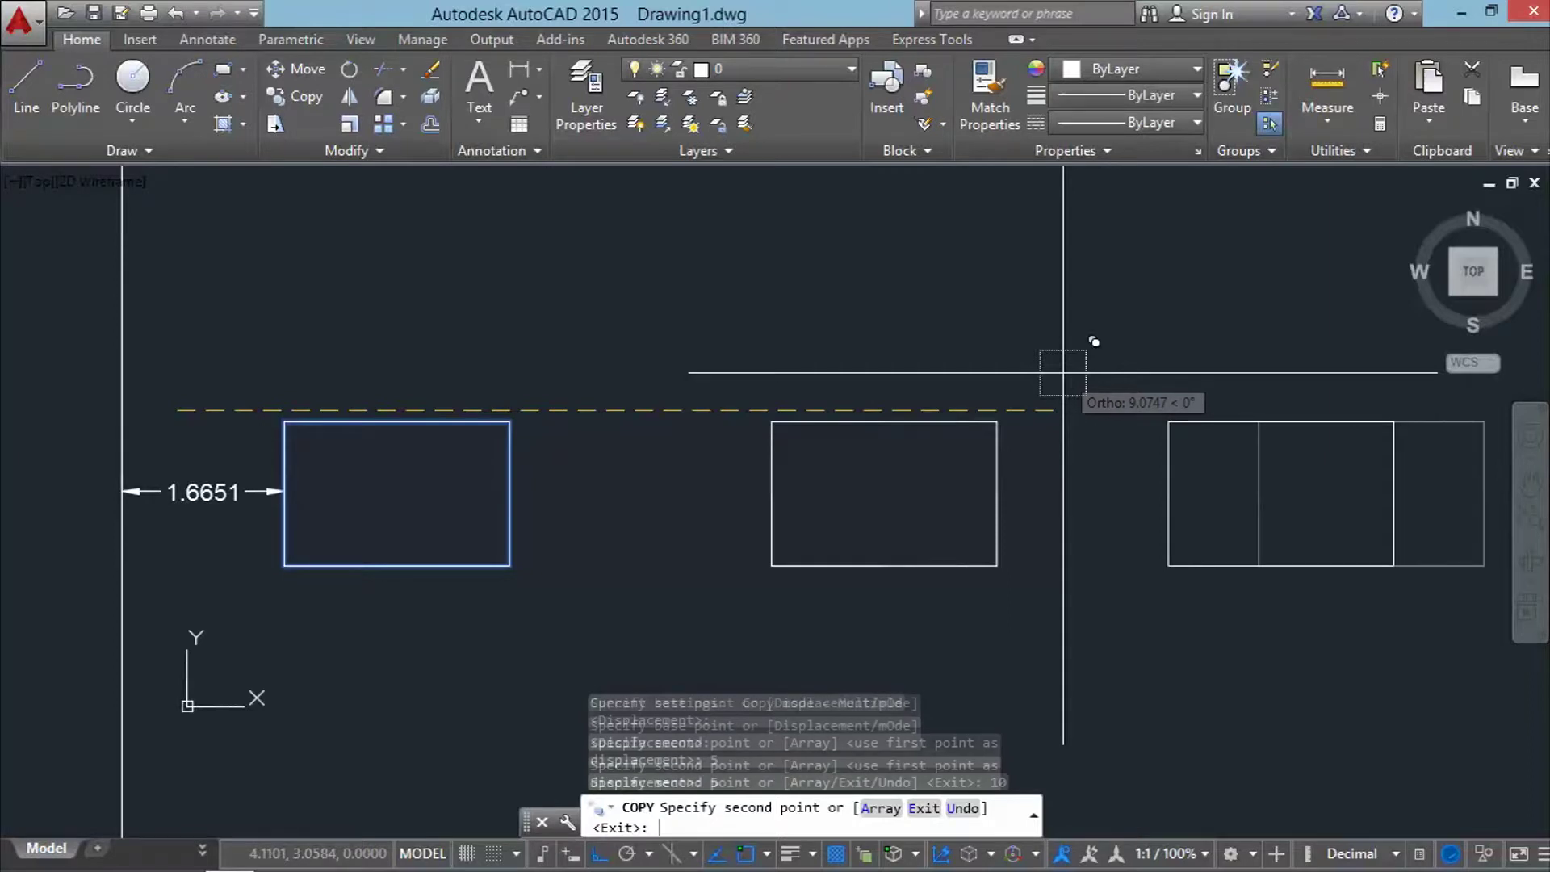
{"action": "key", "text": "Return"}
{"action": "scroll", "coordinate": [548, 422], "scroll_direction": "down", "scroll_amount": 4}
{"action": "middle_click_drag", "start_coordinate": [704, 464], "coordinate": [740, 511]}
{"action": "scroll", "coordinate": [680, 482], "scroll_direction": "up", "scroll_amount": 4}
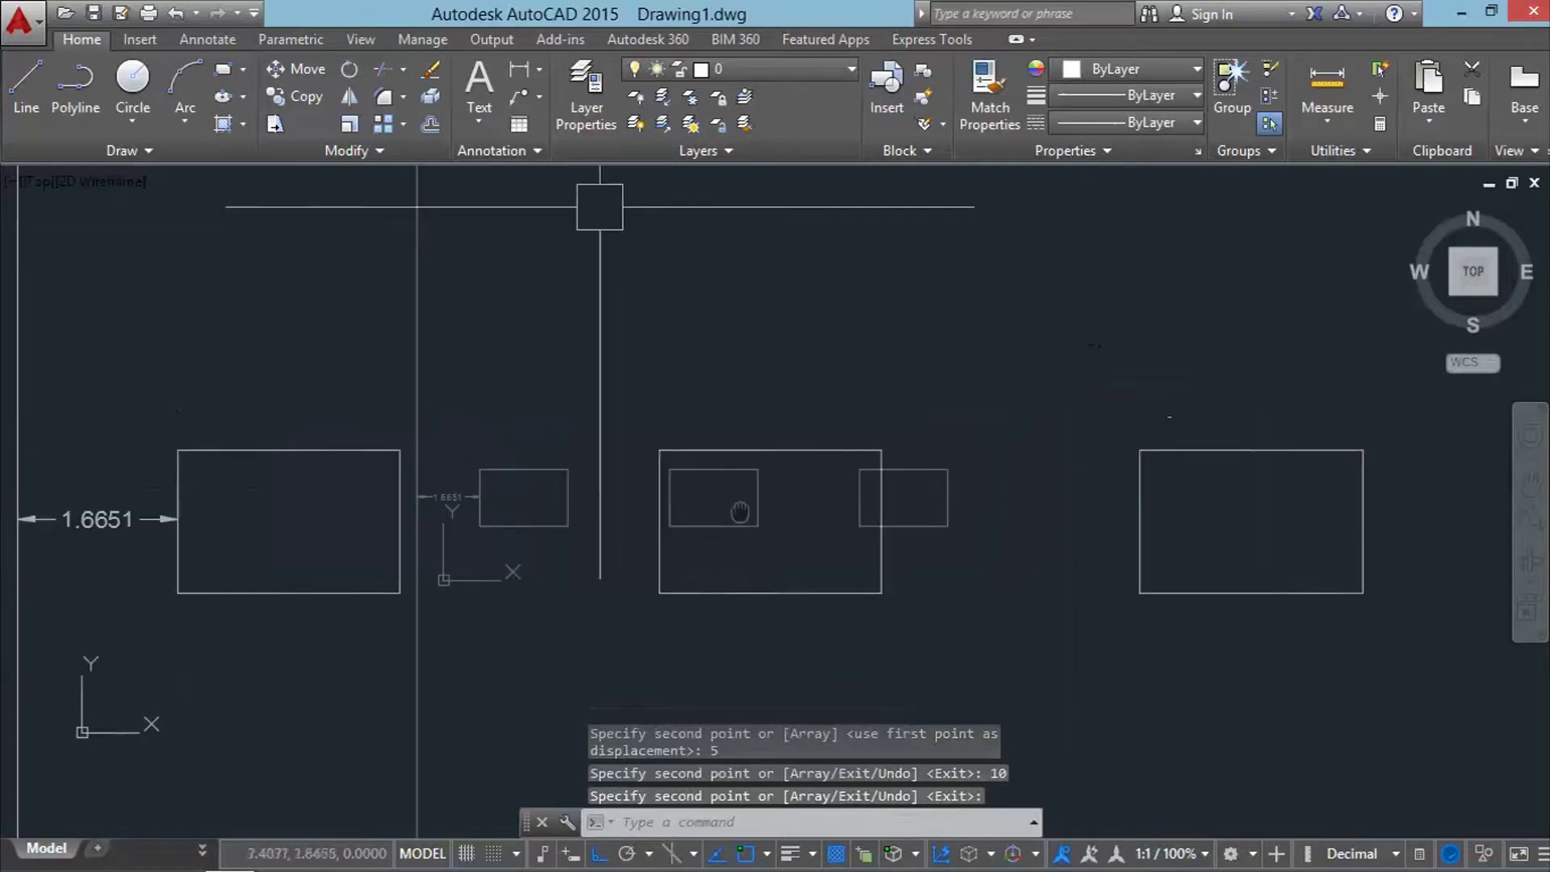
- Dimension the 2.6902 gap between the left and middle rectangles
{"action": "type", "text": "dli"}
{"action": "key", "text": "Return"}
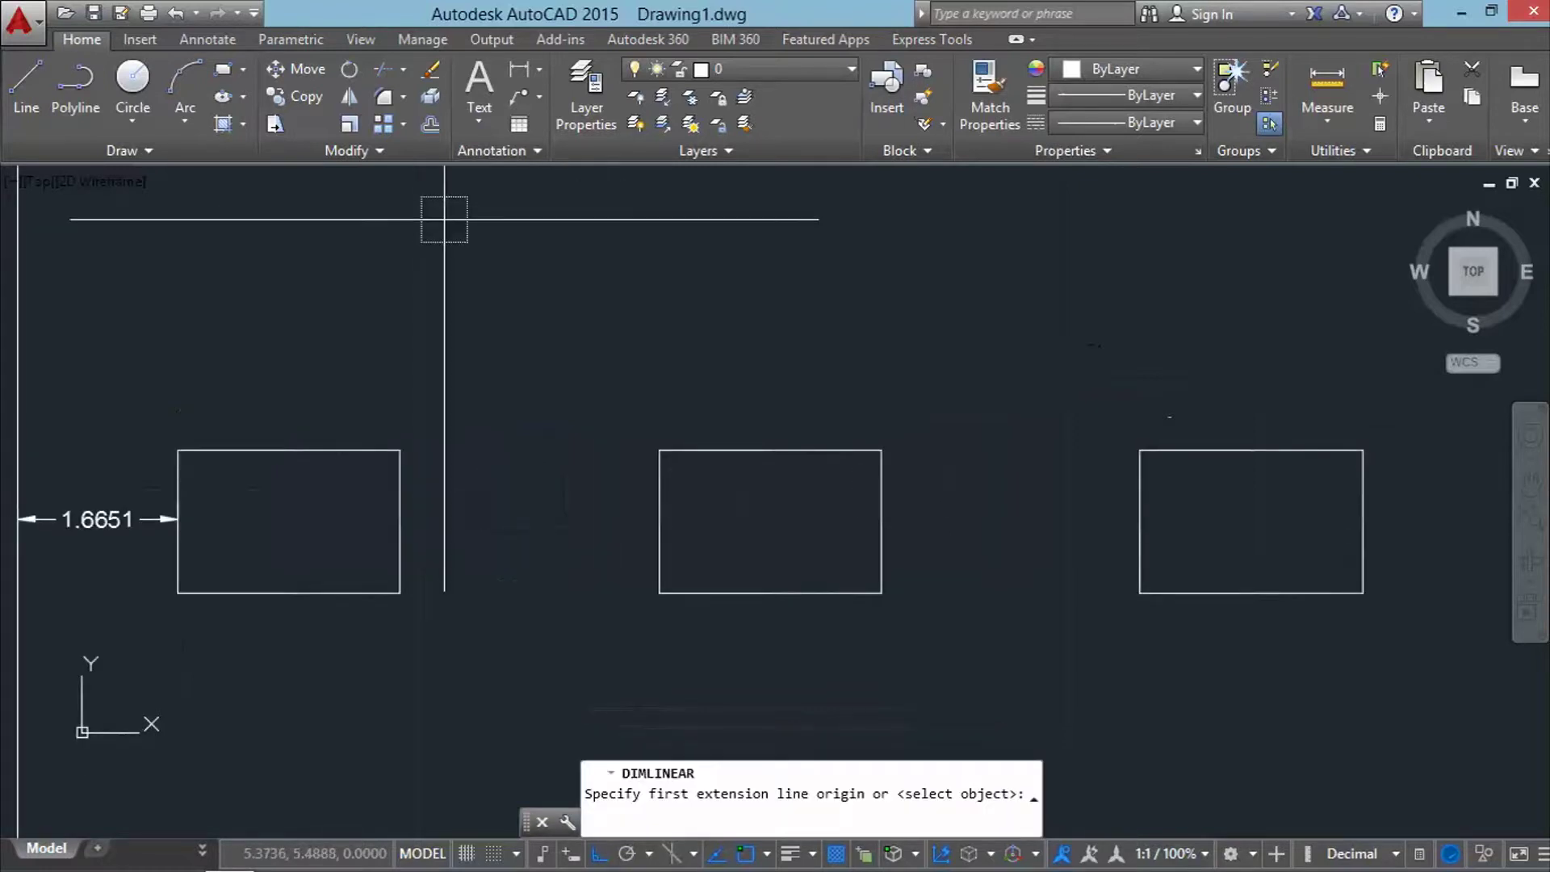
{"action": "left_click", "coordinate": [399, 450]}
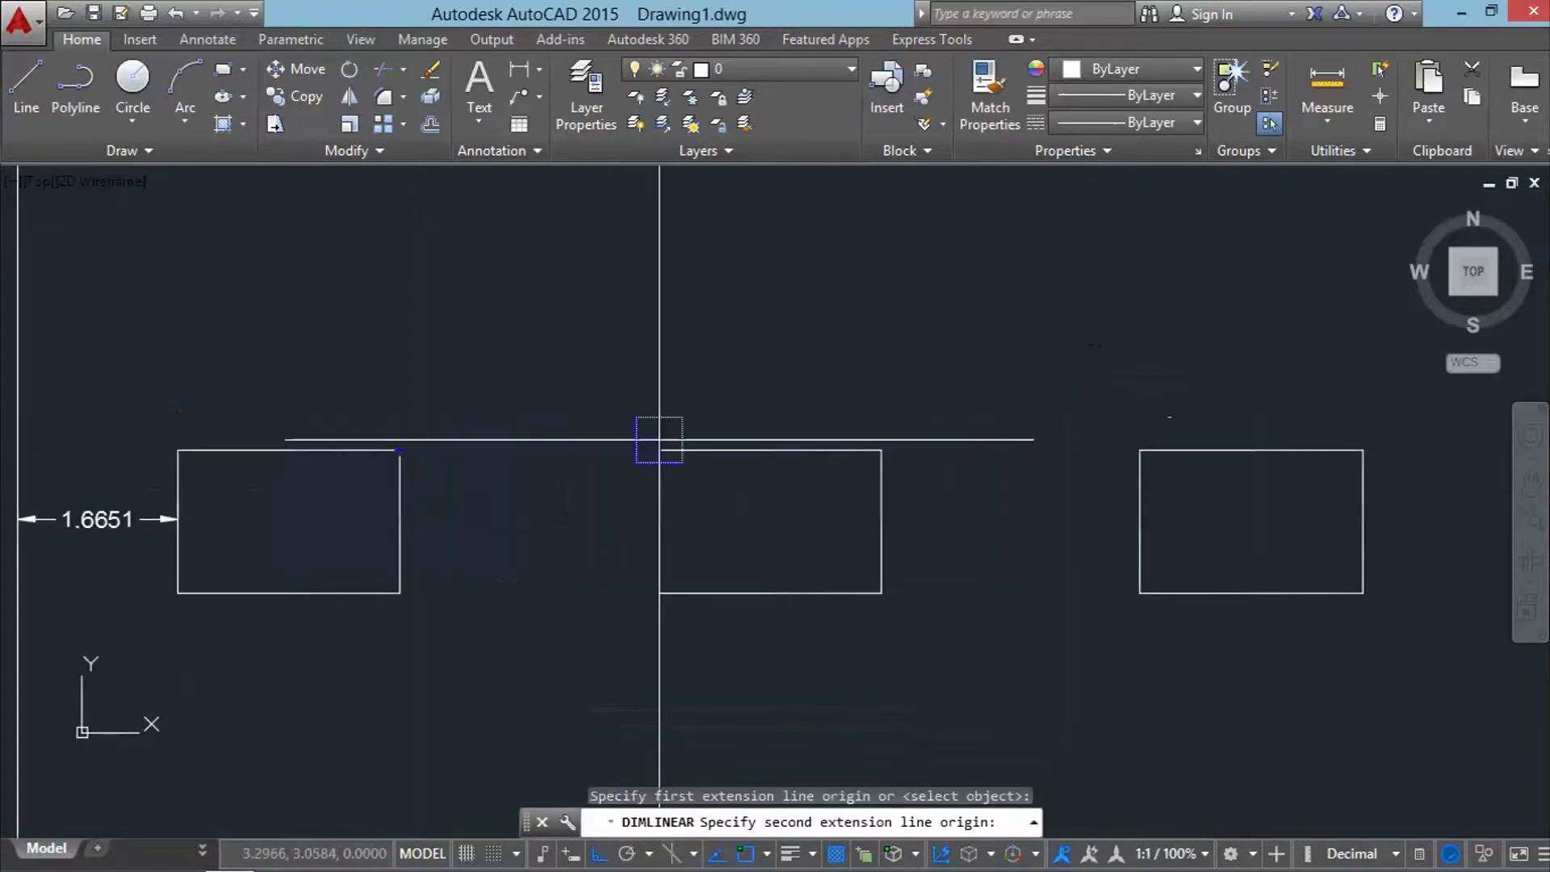
{"action": "left_click", "coordinate": [660, 449]}
{"action": "left_click", "coordinate": [645, 414]}
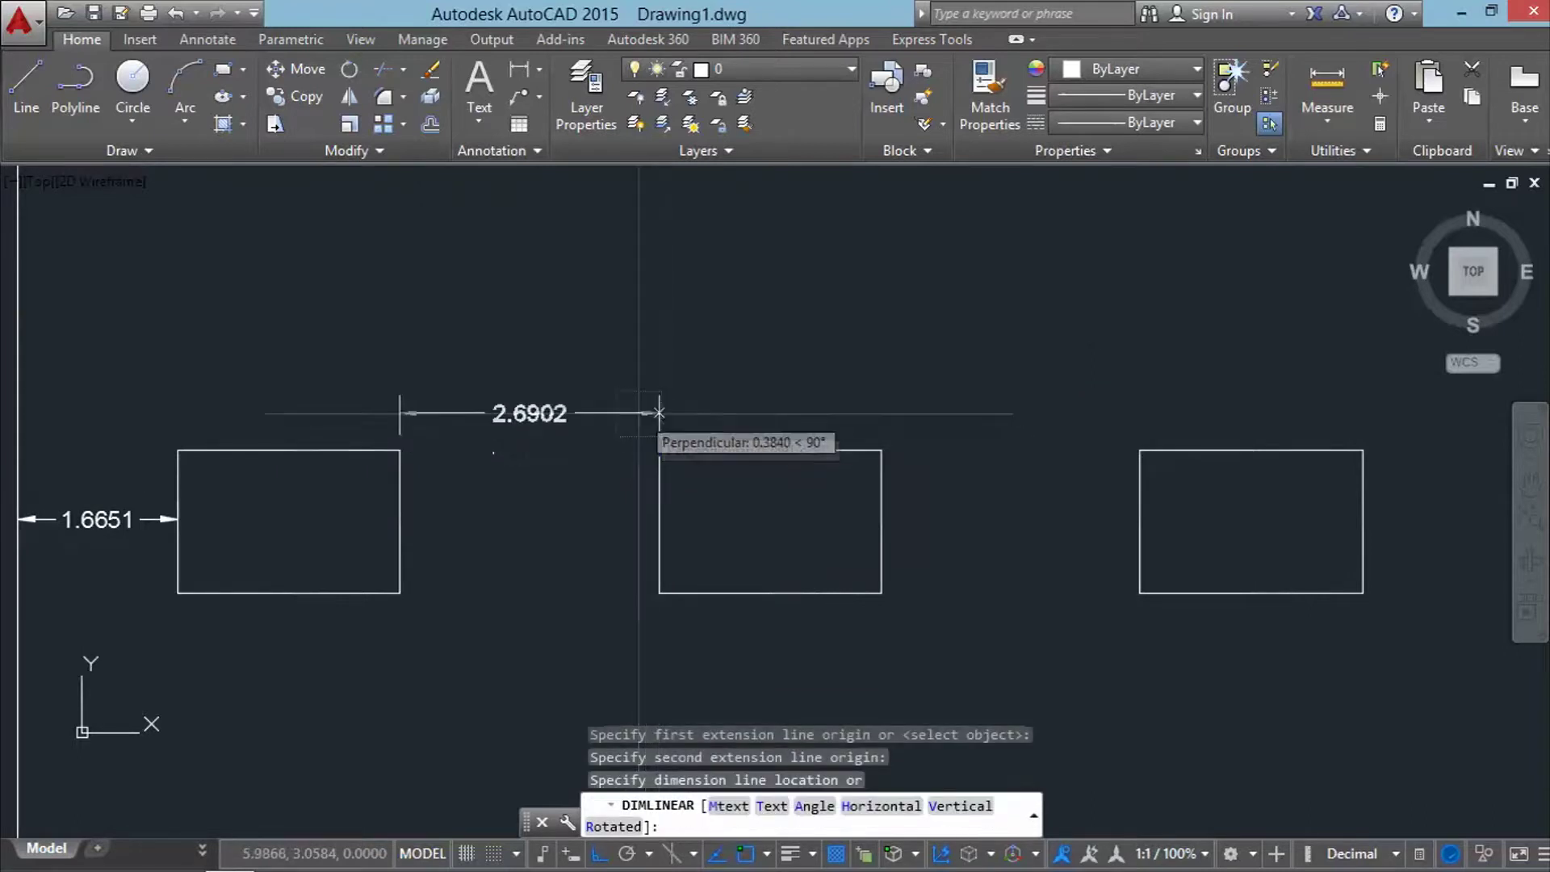
- Dimension the 2.6902 gap between the middle and right rectangles, in line
{"action": "key", "text": "Return"}
{"action": "left_click", "coordinate": [882, 450]}
{"action": "left_click", "coordinate": [1140, 450]}
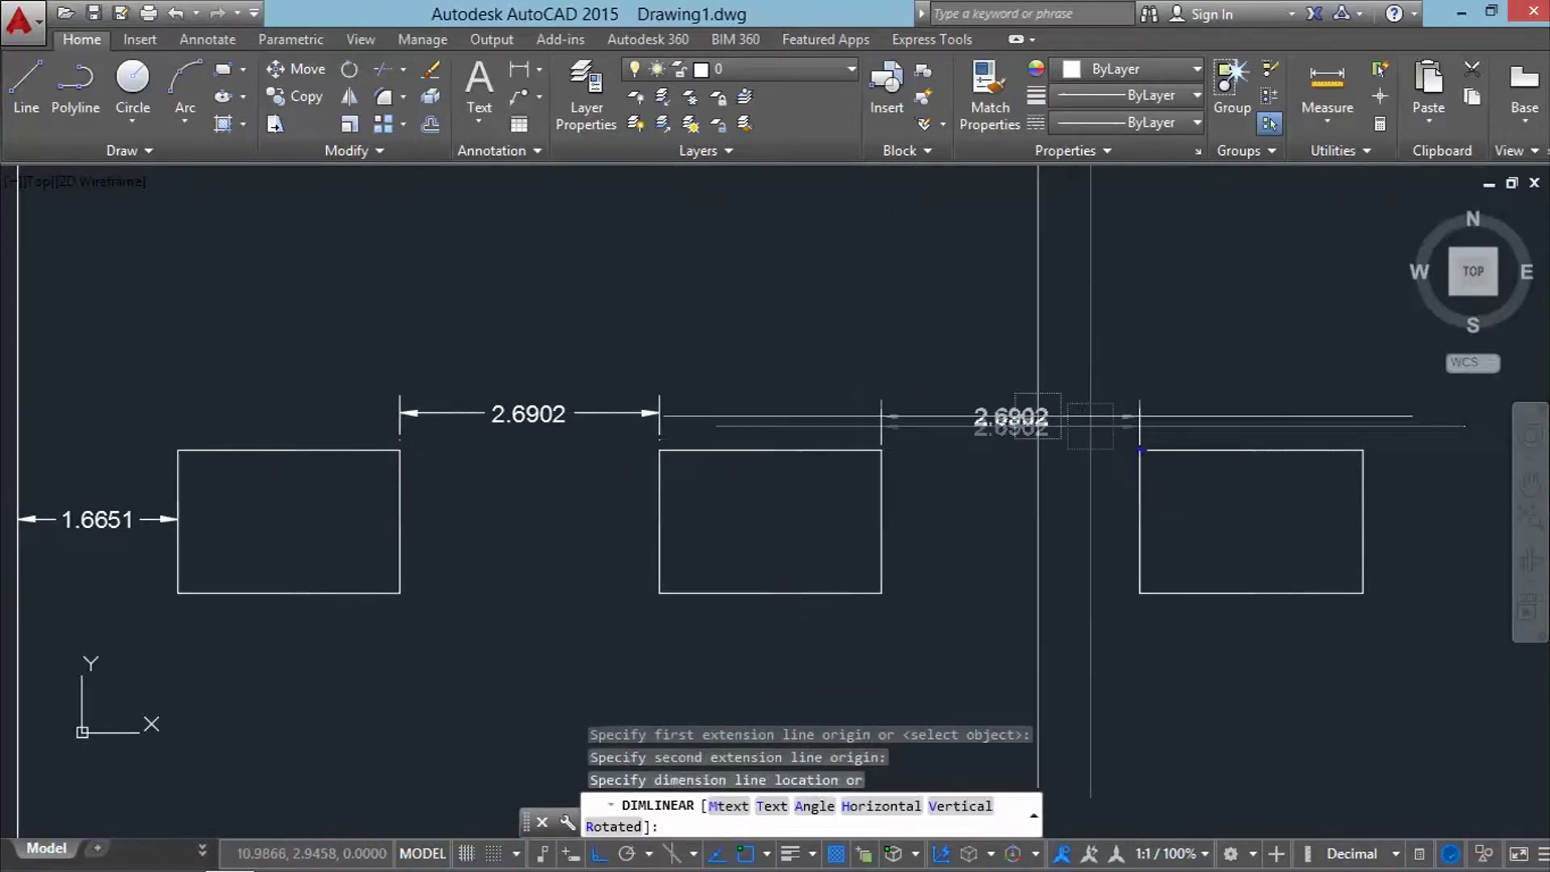
{"action": "left_click", "coordinate": [659, 413]}
{"action": "key", "text": "Return"}
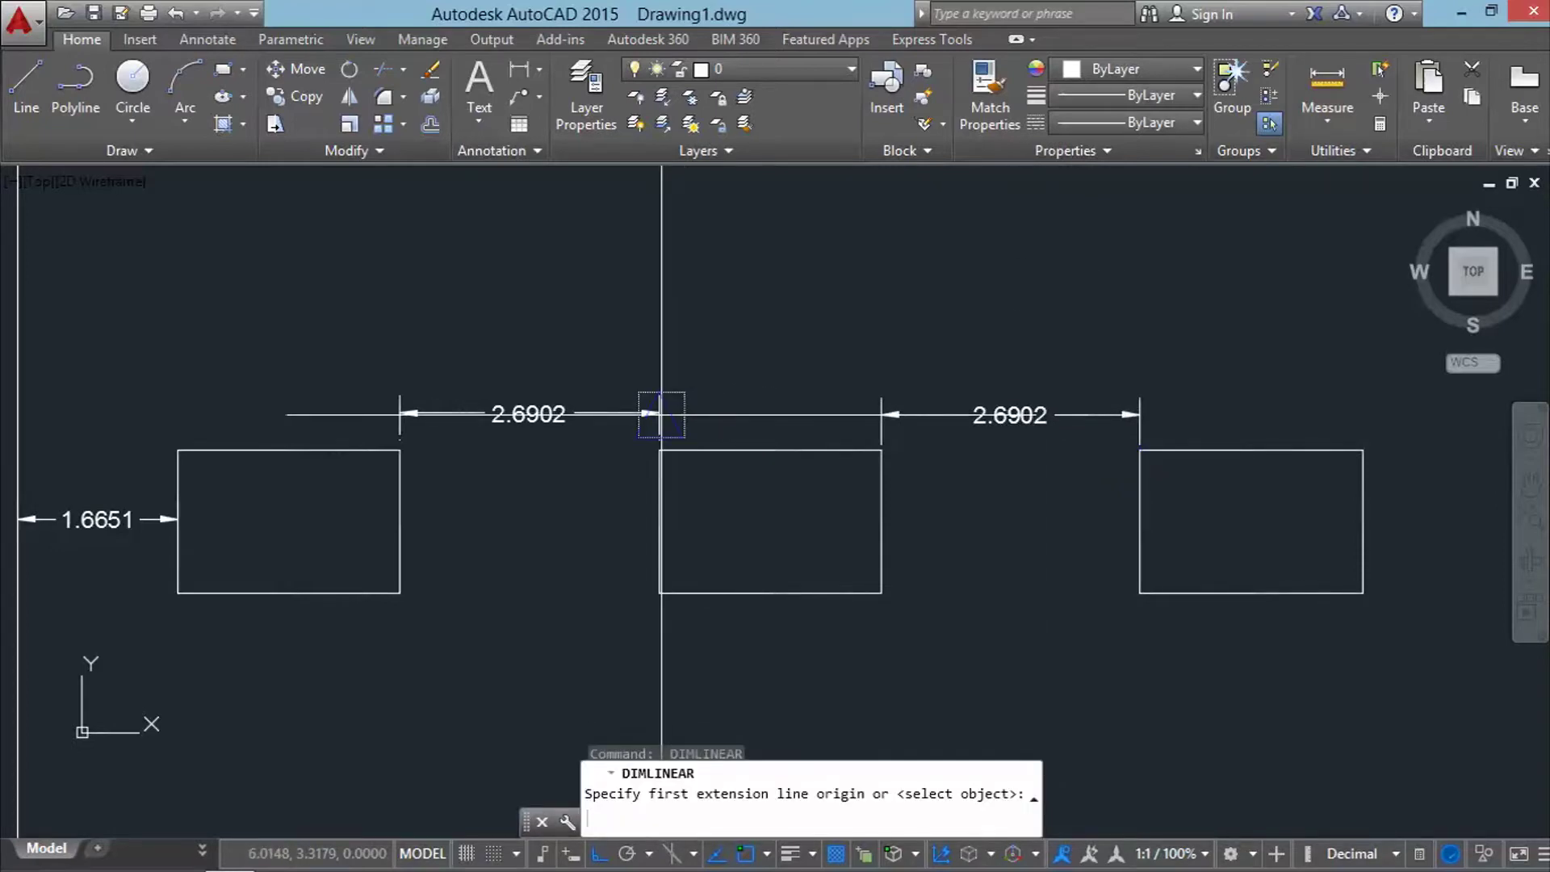
{"action": "scroll", "coordinate": [1038, 294], "scroll_direction": "down", "scroll_amount": 2}
{"action": "mouse_move", "coordinate": [942, 322]}
{"action": "middle_mouse_down"}
{"action": "mouse_move", "coordinate": [616, 562]}
{"action": "mouse_move", "coordinate": [675, 347]}
{"action": "middle_mouse_up"}
{"action": "key", "text": "Escape"}
{"action": "key", "text": "Escape"}
{"action": "key", "text": "Escape"}
{"action": "scroll", "coordinate": [674, 347], "scroll_direction": "up", "scroll_amount": 2}
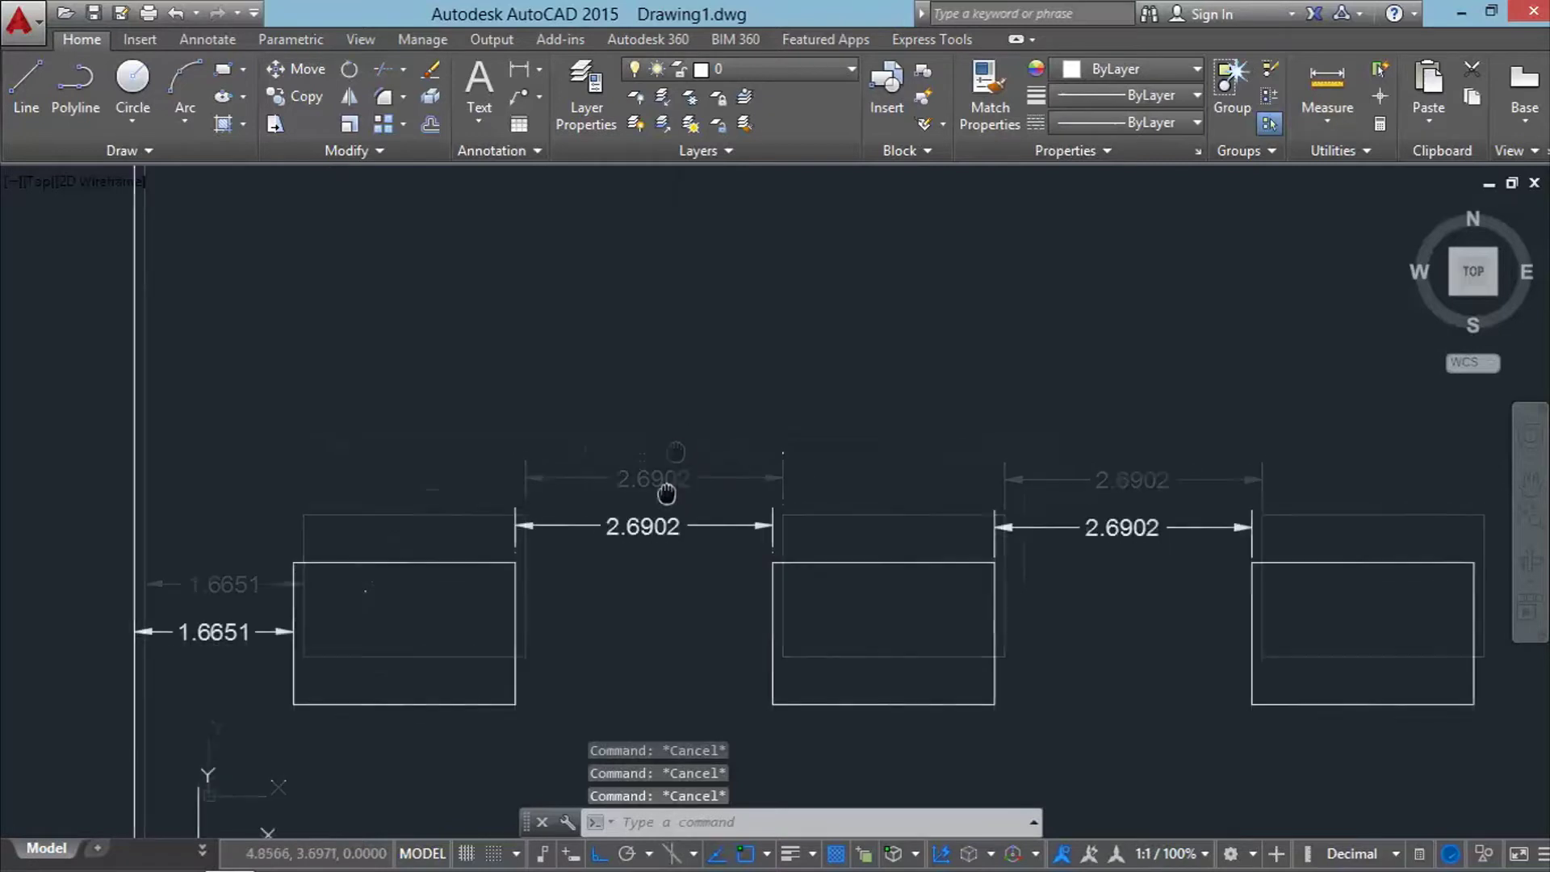
- Window-select and erase the two 2.6902 spacing dimensions
{"action": "middle_click_drag", "start_coordinate": [700, 564], "coordinate": [561, 546]}
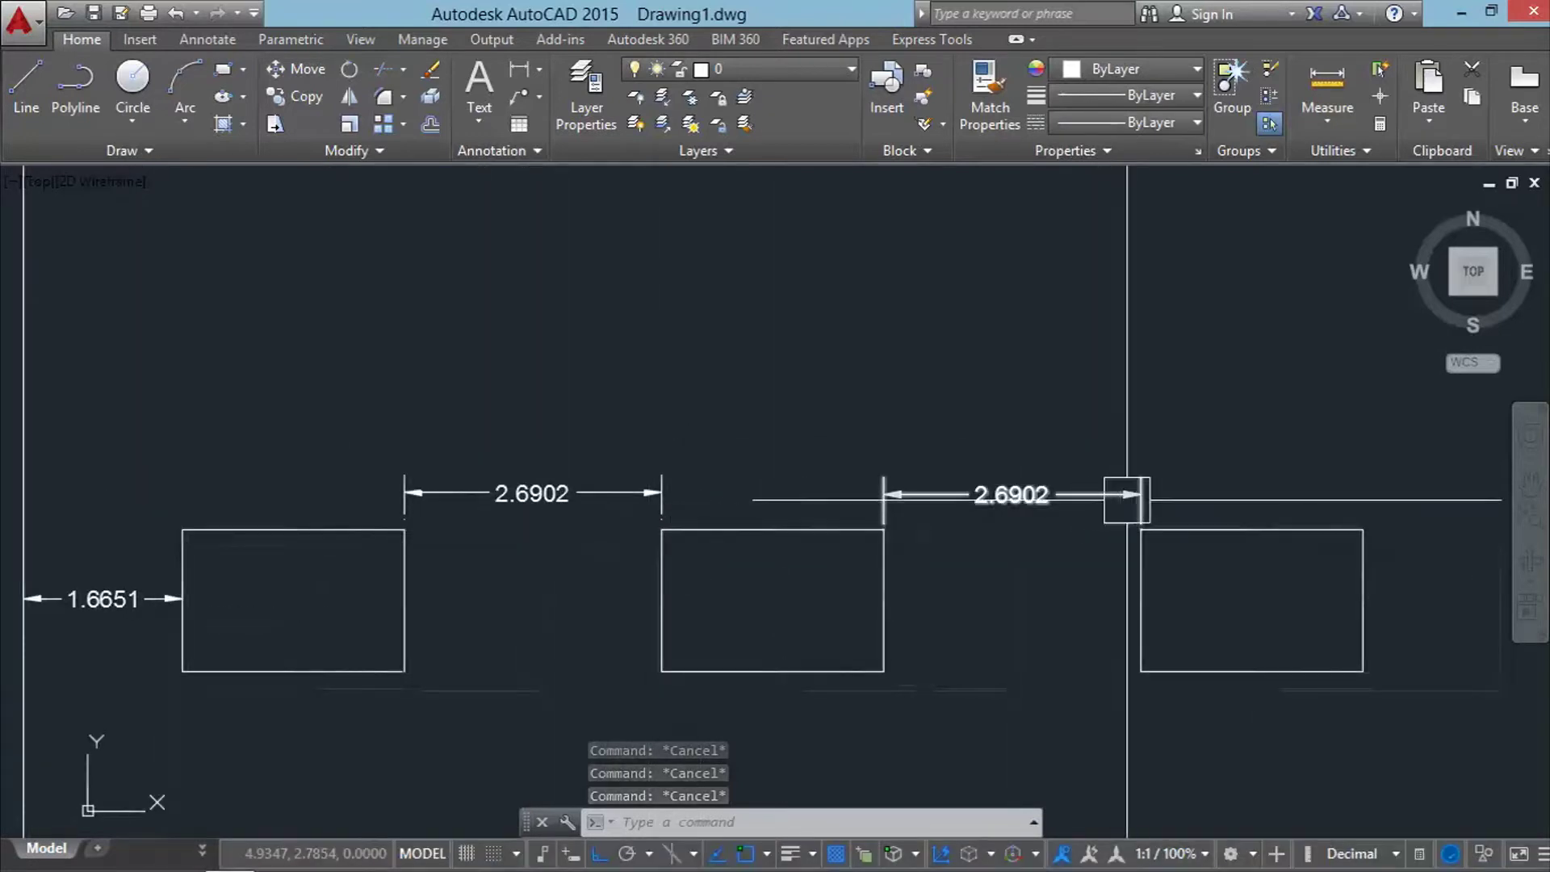
{"action": "left_click", "coordinate": [1180, 488]}
{"action": "left_click", "coordinate": [263, 289]}
{"action": "key", "text": "Escape"}
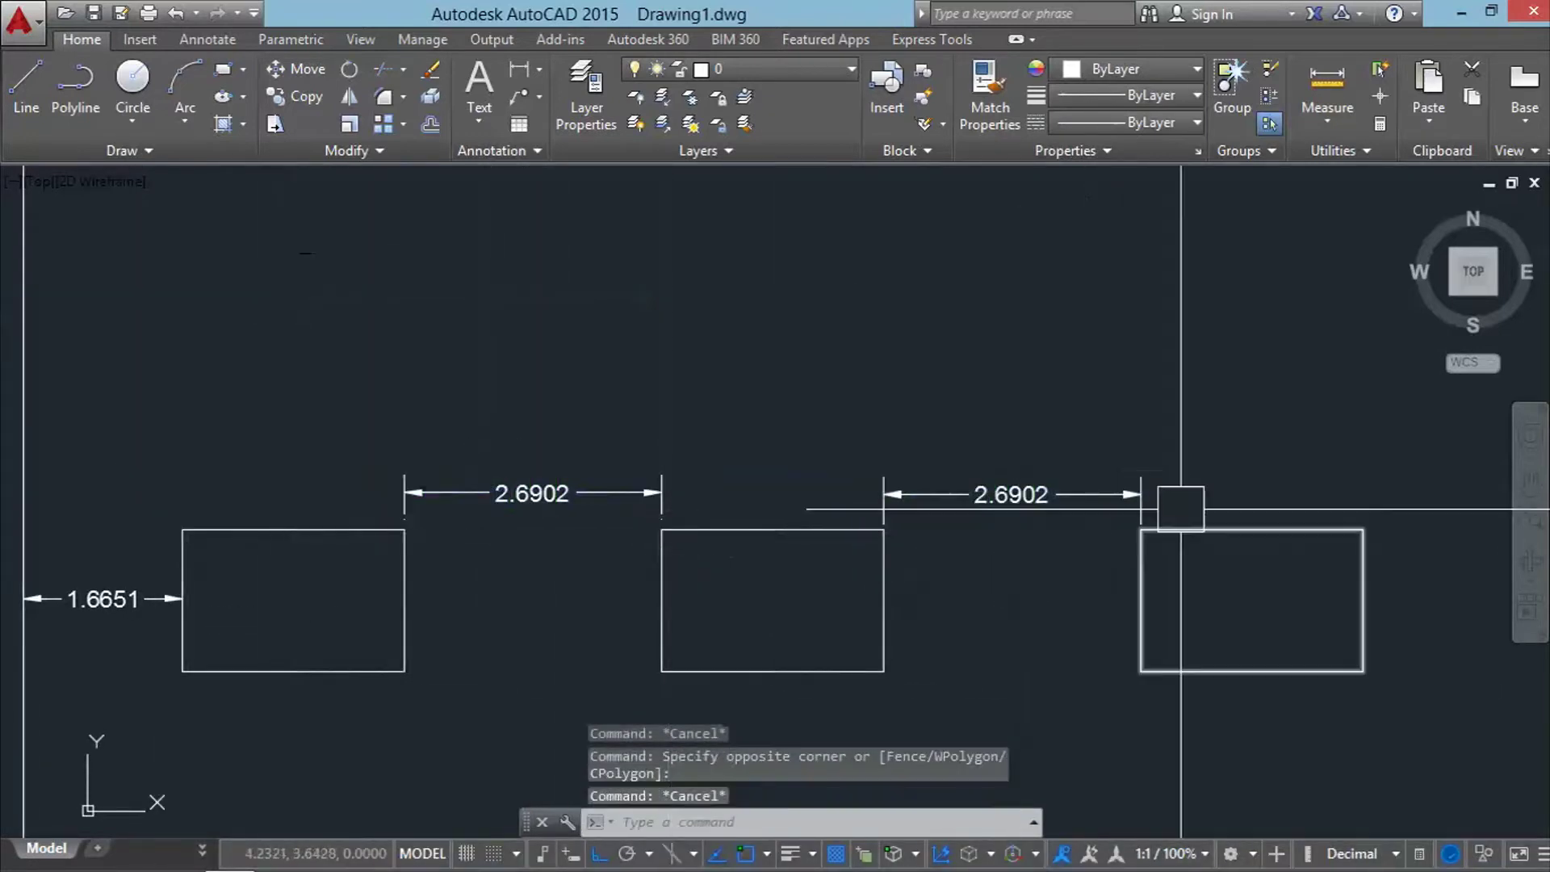
{"action": "left_click", "coordinate": [1178, 500]}
{"action": "left_click", "coordinate": [257, 359]}
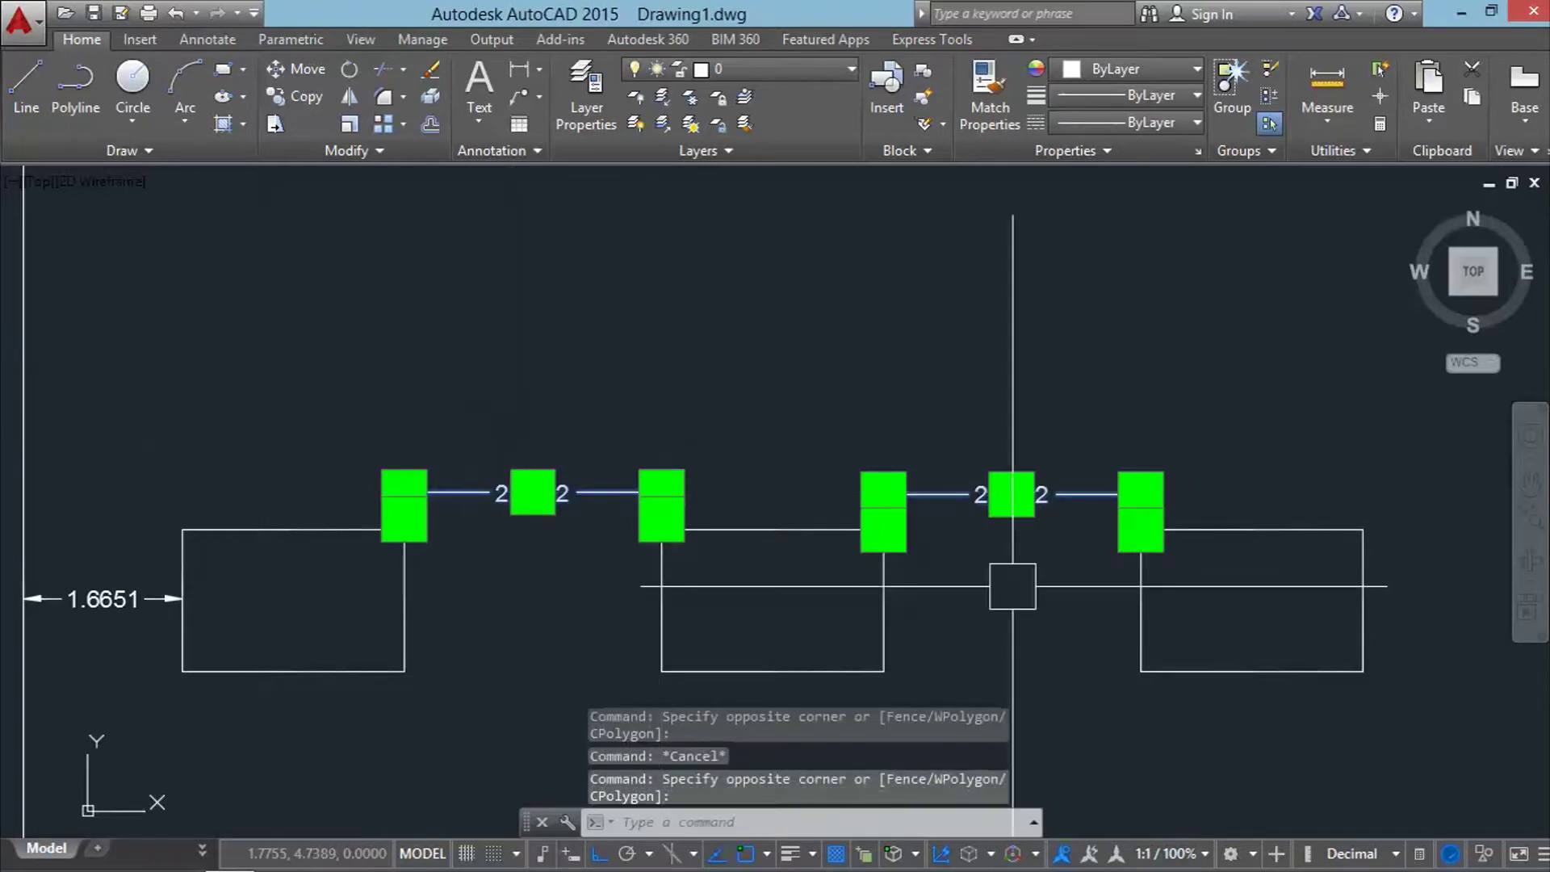
{"action": "type", "text": "e"}
{"action": "key", "text": "Return"}
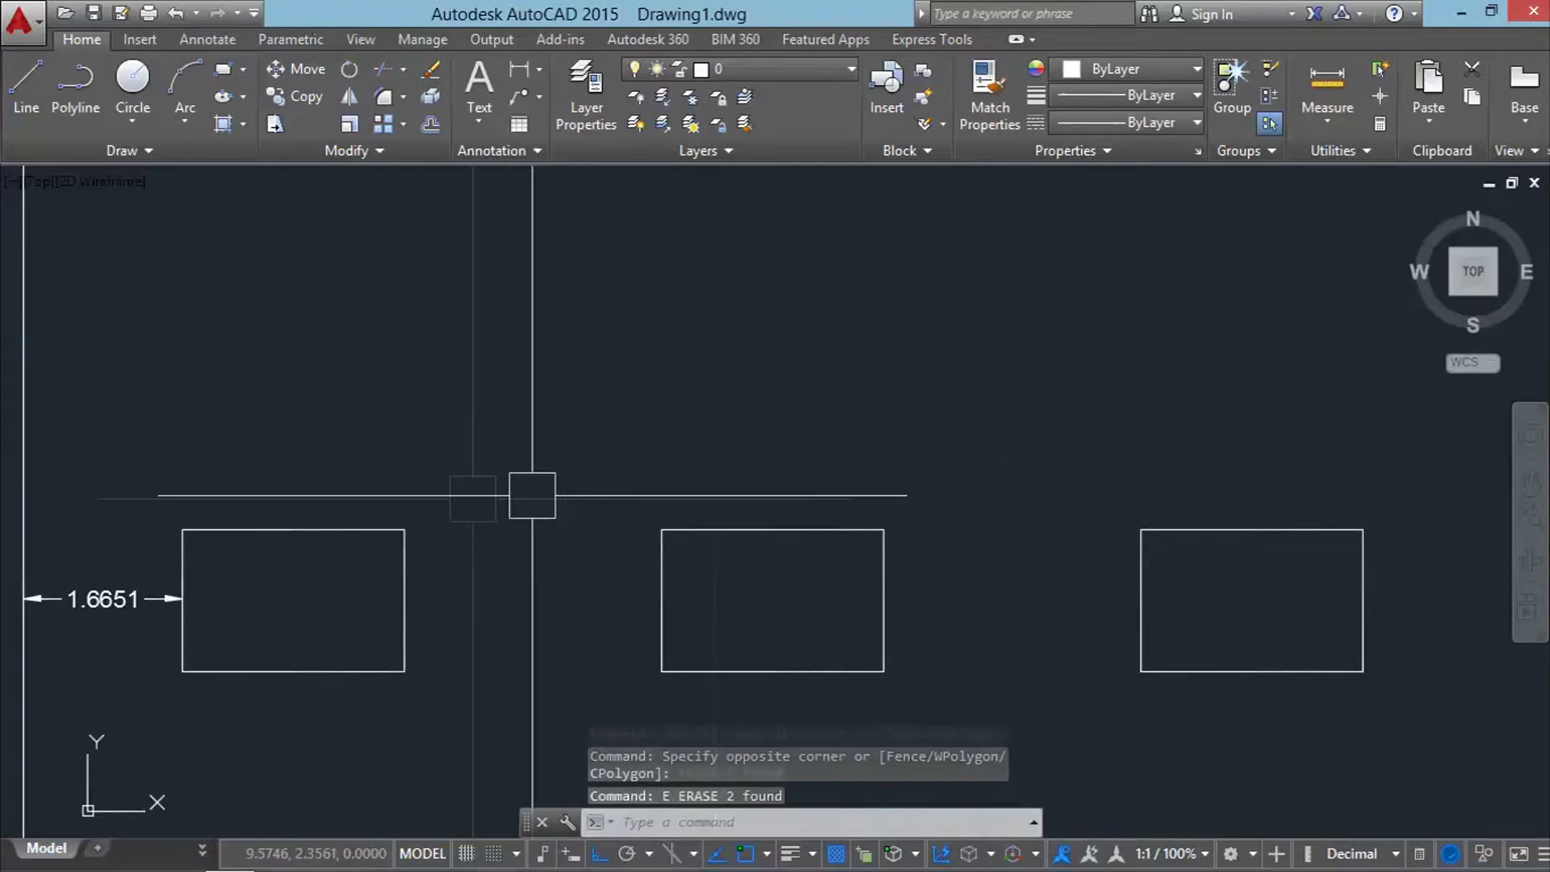
- Try selecting the rectangles in several ways, then clear the selection
{"action": "key", "text": "Escape"}
{"action": "key", "text": "Escape"}
{"action": "key", "text": "Escape"}
{"action": "left_click", "coordinate": [417, 575]}
{"action": "key", "text": "Escape"}
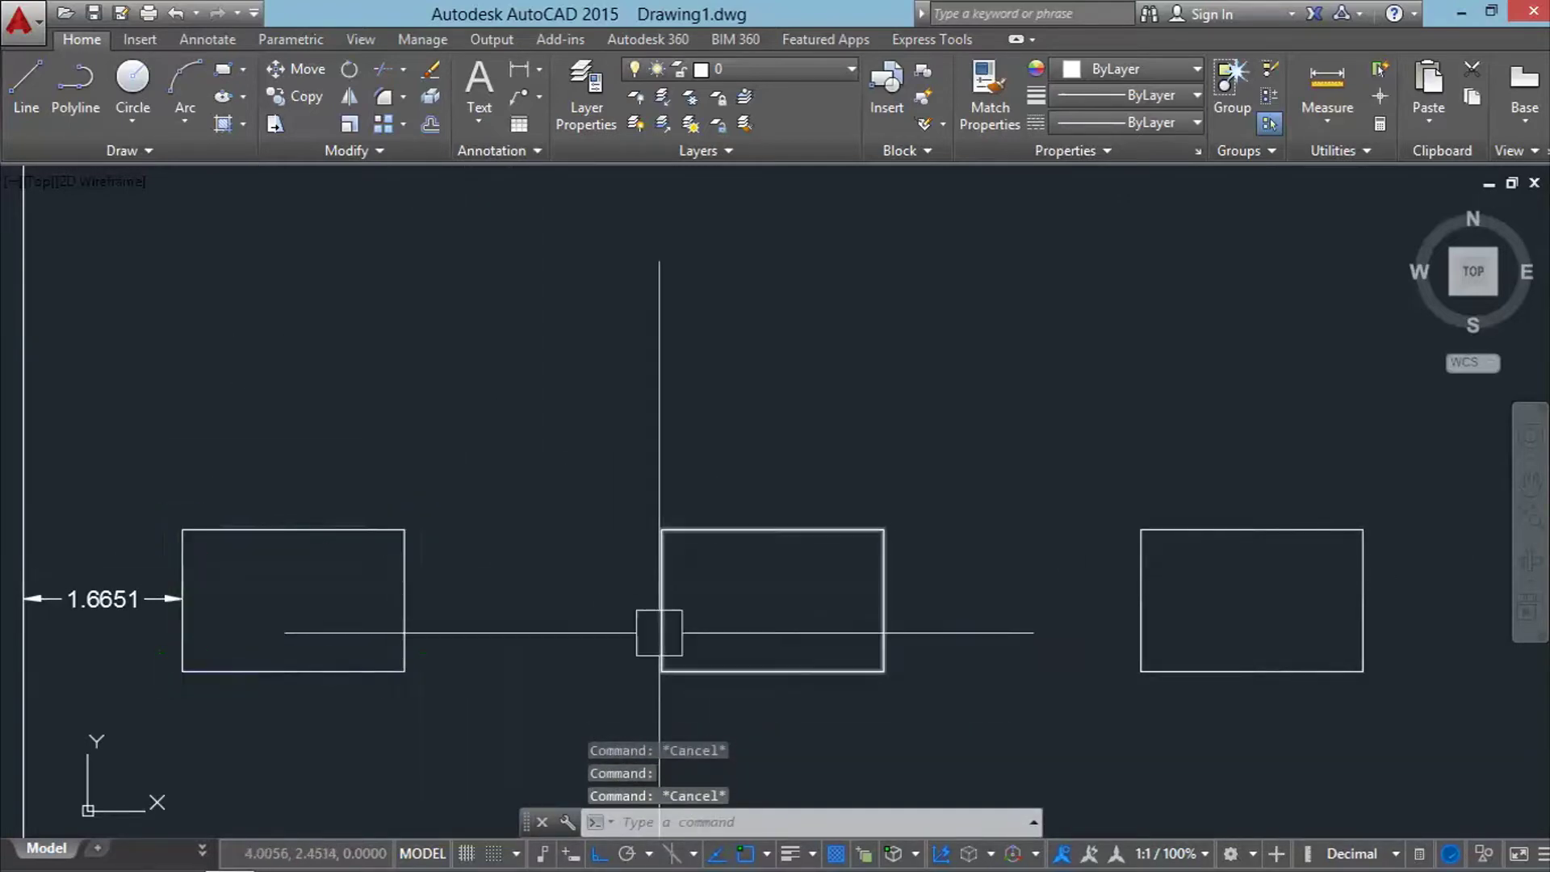
{"action": "left_click", "coordinate": [916, 672]}
{"action": "left_click", "coordinate": [668, 471]}
{"action": "key", "text": "Escape"}
{"action": "left_click_drag", "start_coordinate": [1349, 744], "coordinate": [401, 349]}
{"action": "key", "text": "Escape"}
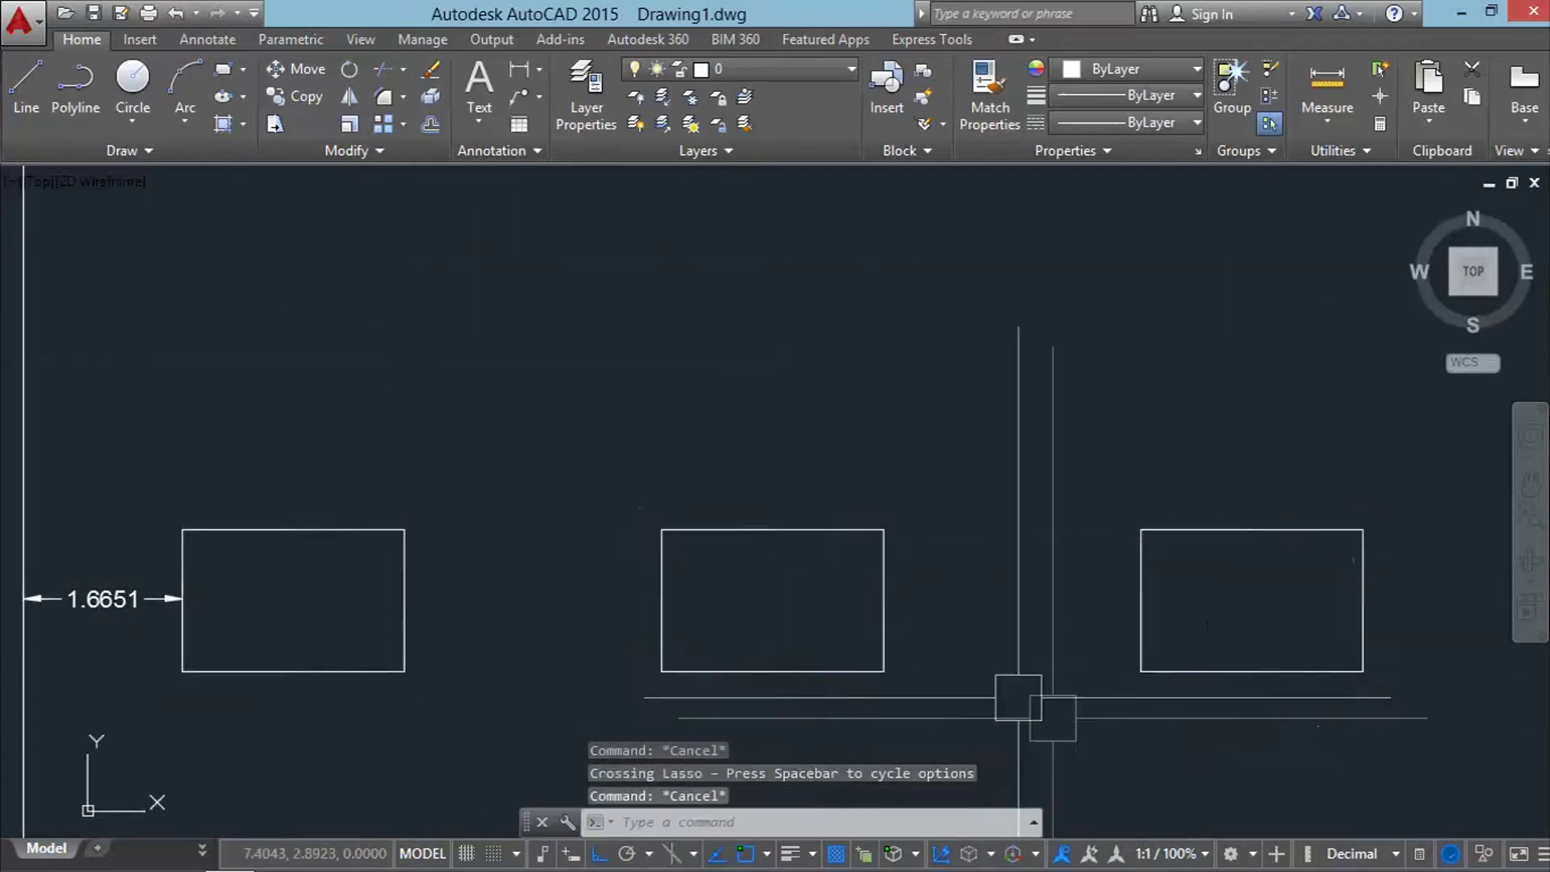
{"action": "left_click_drag", "start_coordinate": [1517, 796], "coordinate": [259, 252]}
{"action": "key", "text": "Escape"}
{"action": "scroll", "coordinate": [888, 549], "scroll_direction": "down", "scroll_amount": 2}
- Copy all three rectangles from the first's right midpoint to the third's
{"action": "left_click_drag", "start_coordinate": [951, 519], "coordinate": [226, 176]}
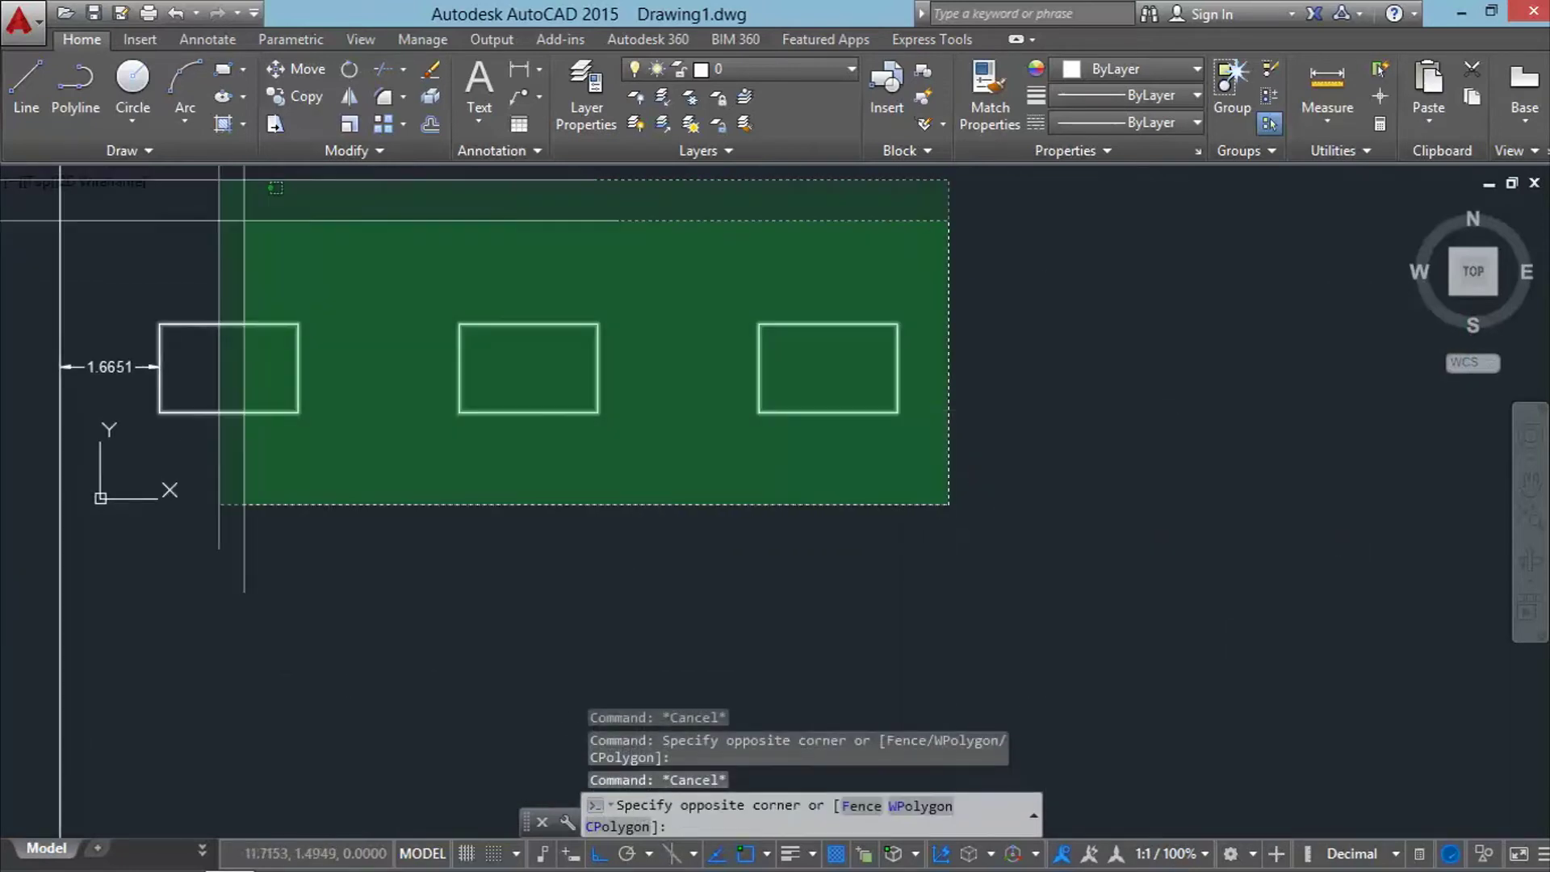
{"action": "type", "text": "cp"}
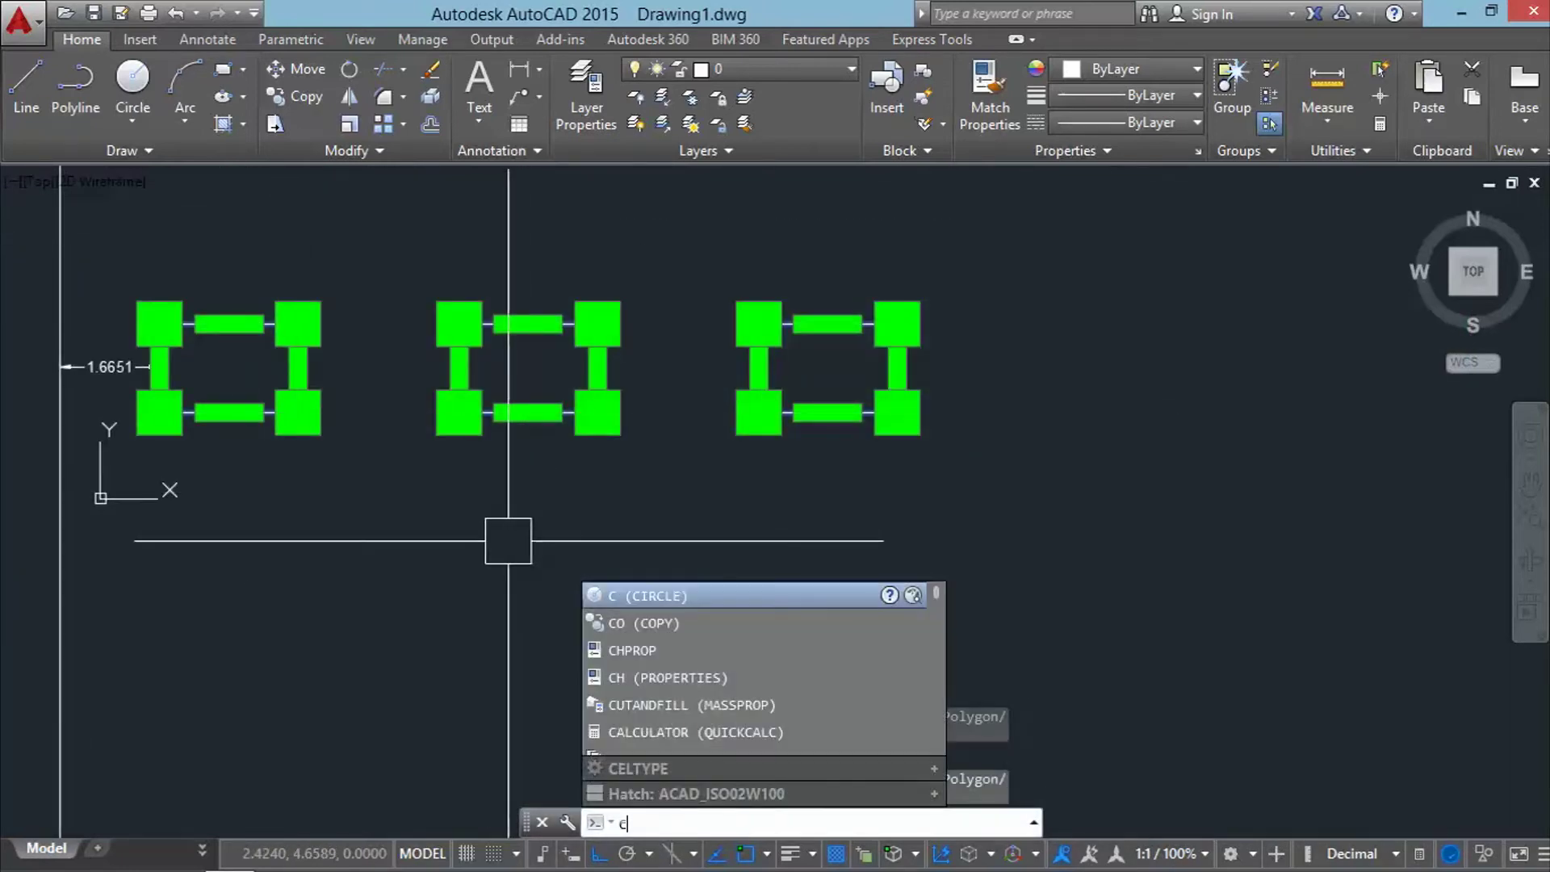
{"action": "key", "text": "Return"}
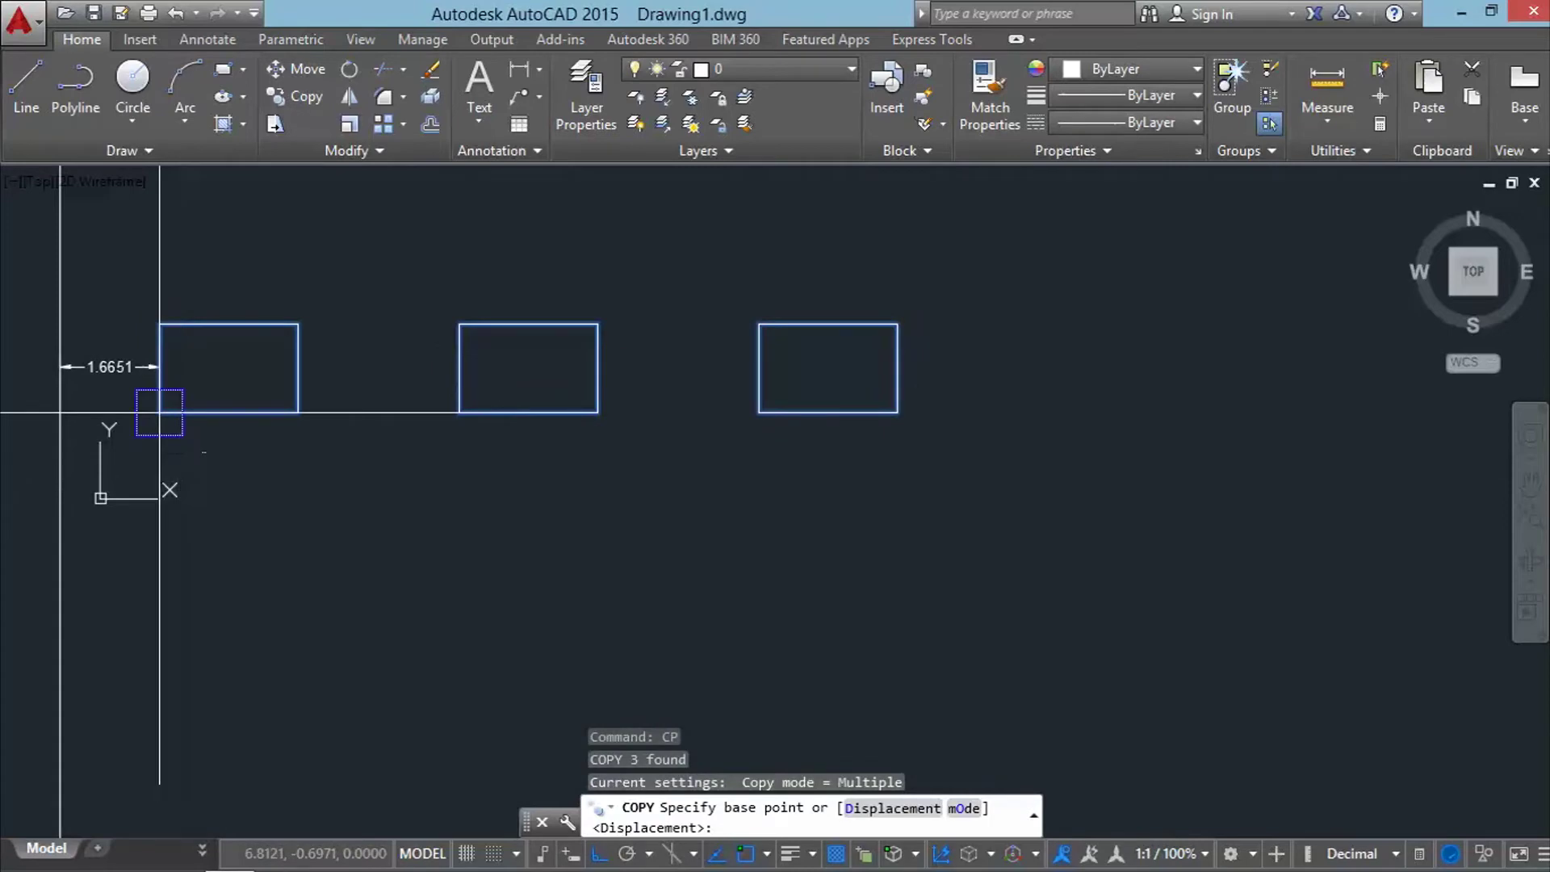
{"action": "left_click", "coordinate": [311, 369]}
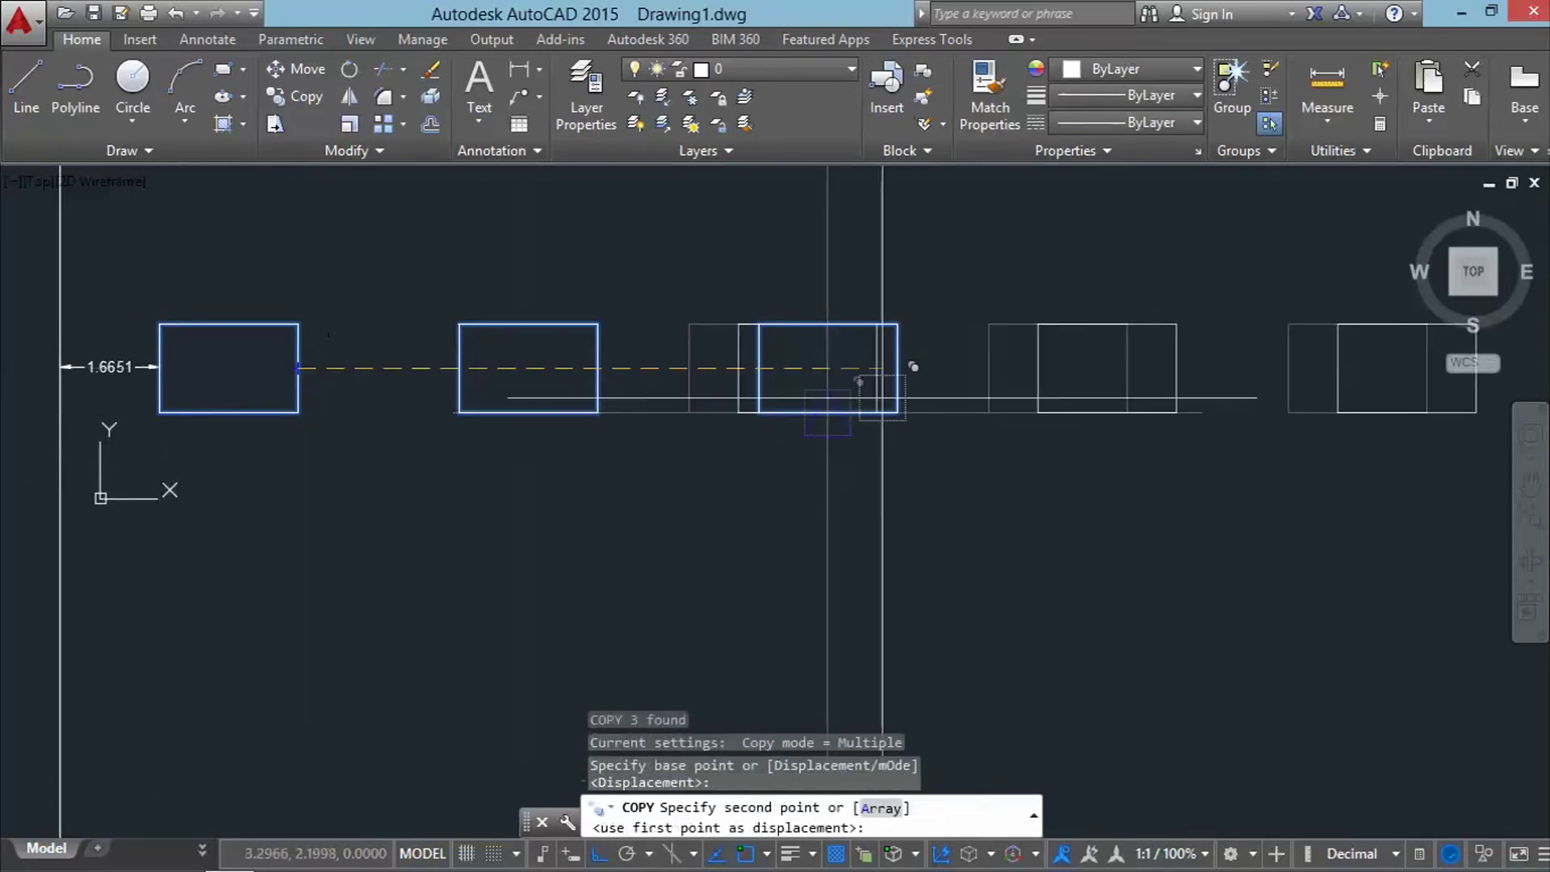
{"action": "left_click", "coordinate": [898, 368]}
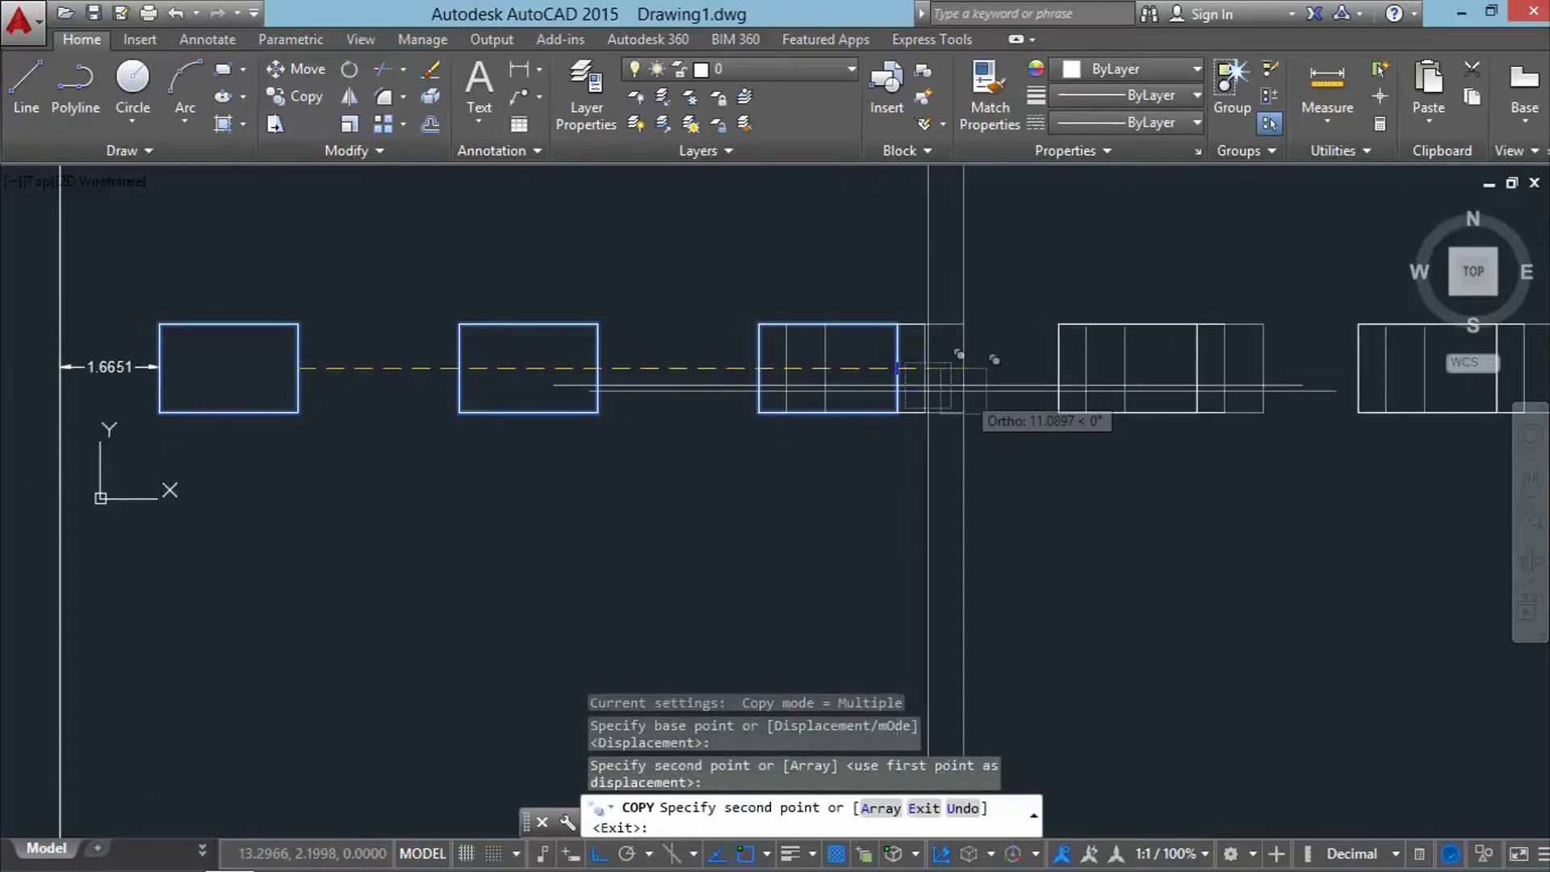
{"action": "key", "text": "Return"}
- Delete the duplicate rectangle overlapping the third one
{"action": "left_click", "coordinate": [898, 423]}
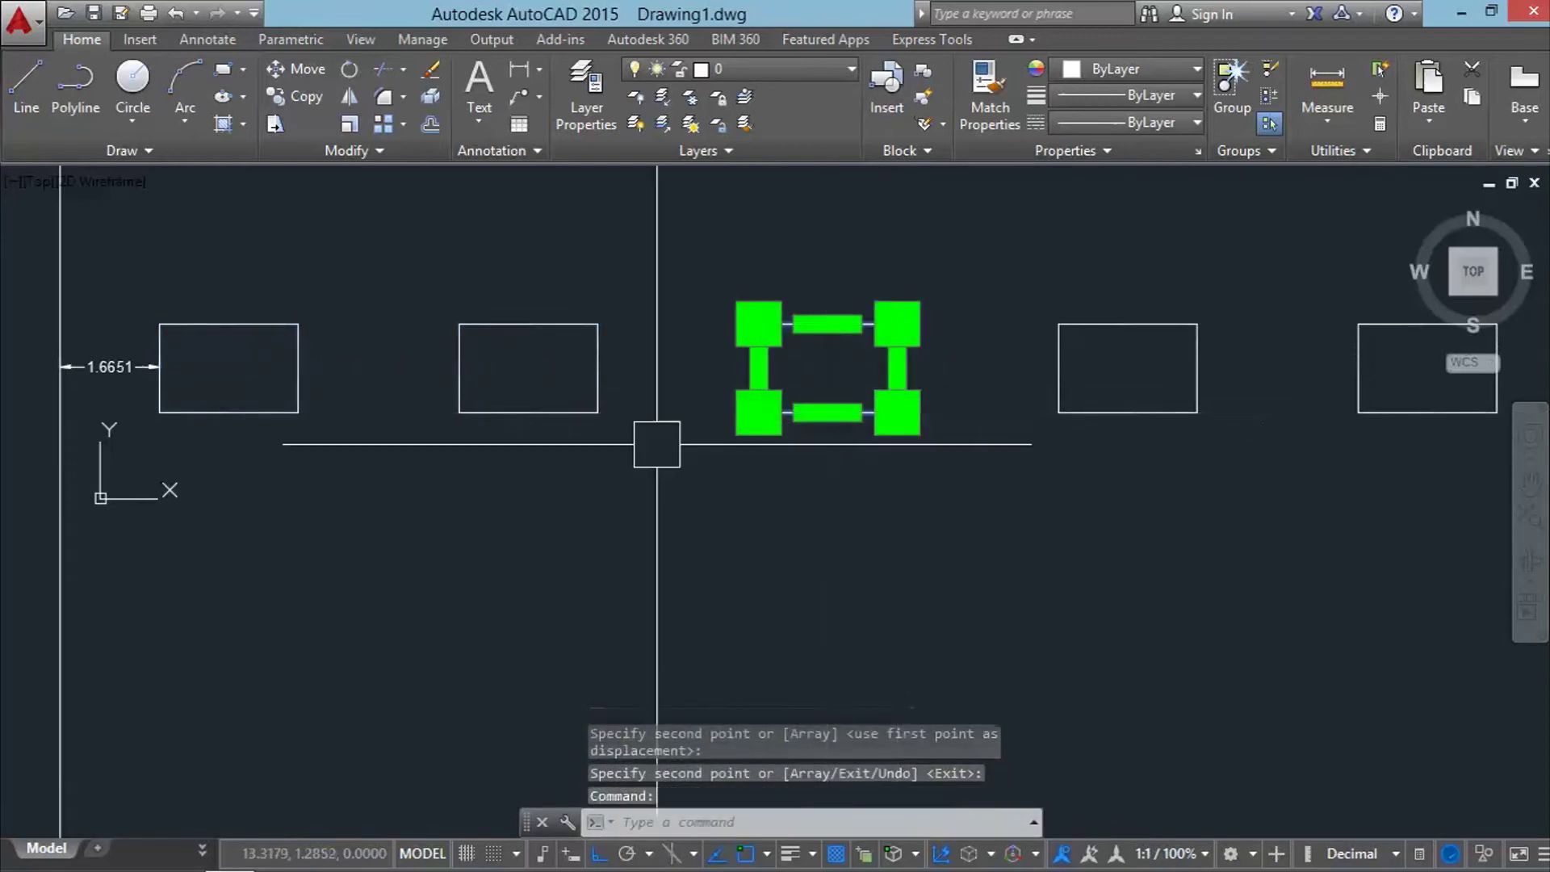
{"action": "key", "text": "Delete"}
{"action": "scroll", "coordinate": [485, 500], "scroll_direction": "down", "scroll_amount": 2}
- Copy the three rightmost rectangles repeatedly along the row, undoing the last set
{"action": "left_click", "coordinate": [1115, 552]}
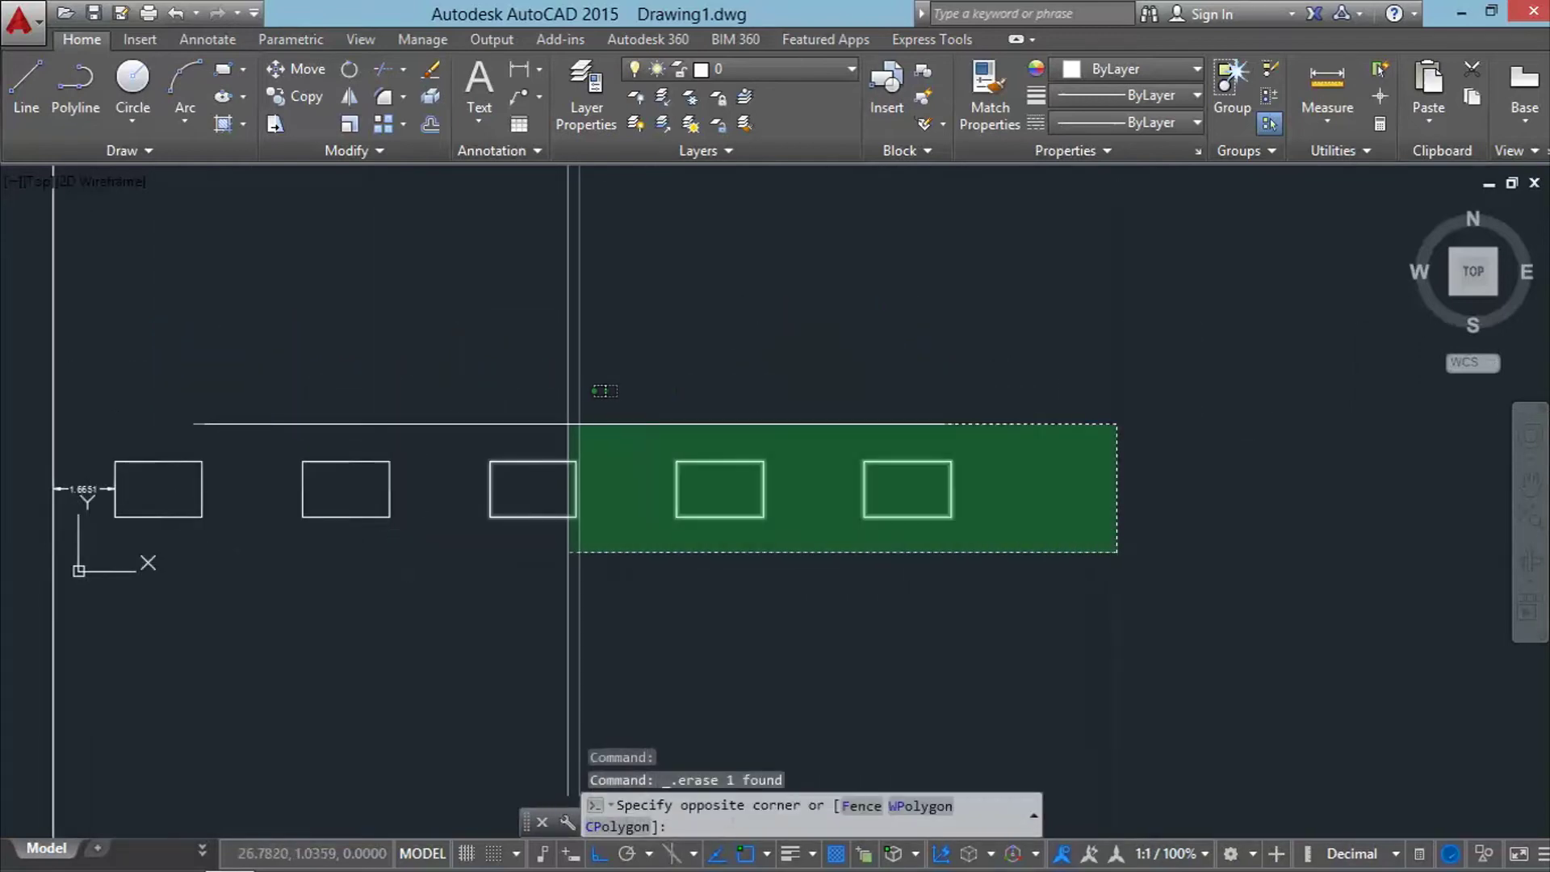
{"action": "left_click", "coordinate": [565, 423]}
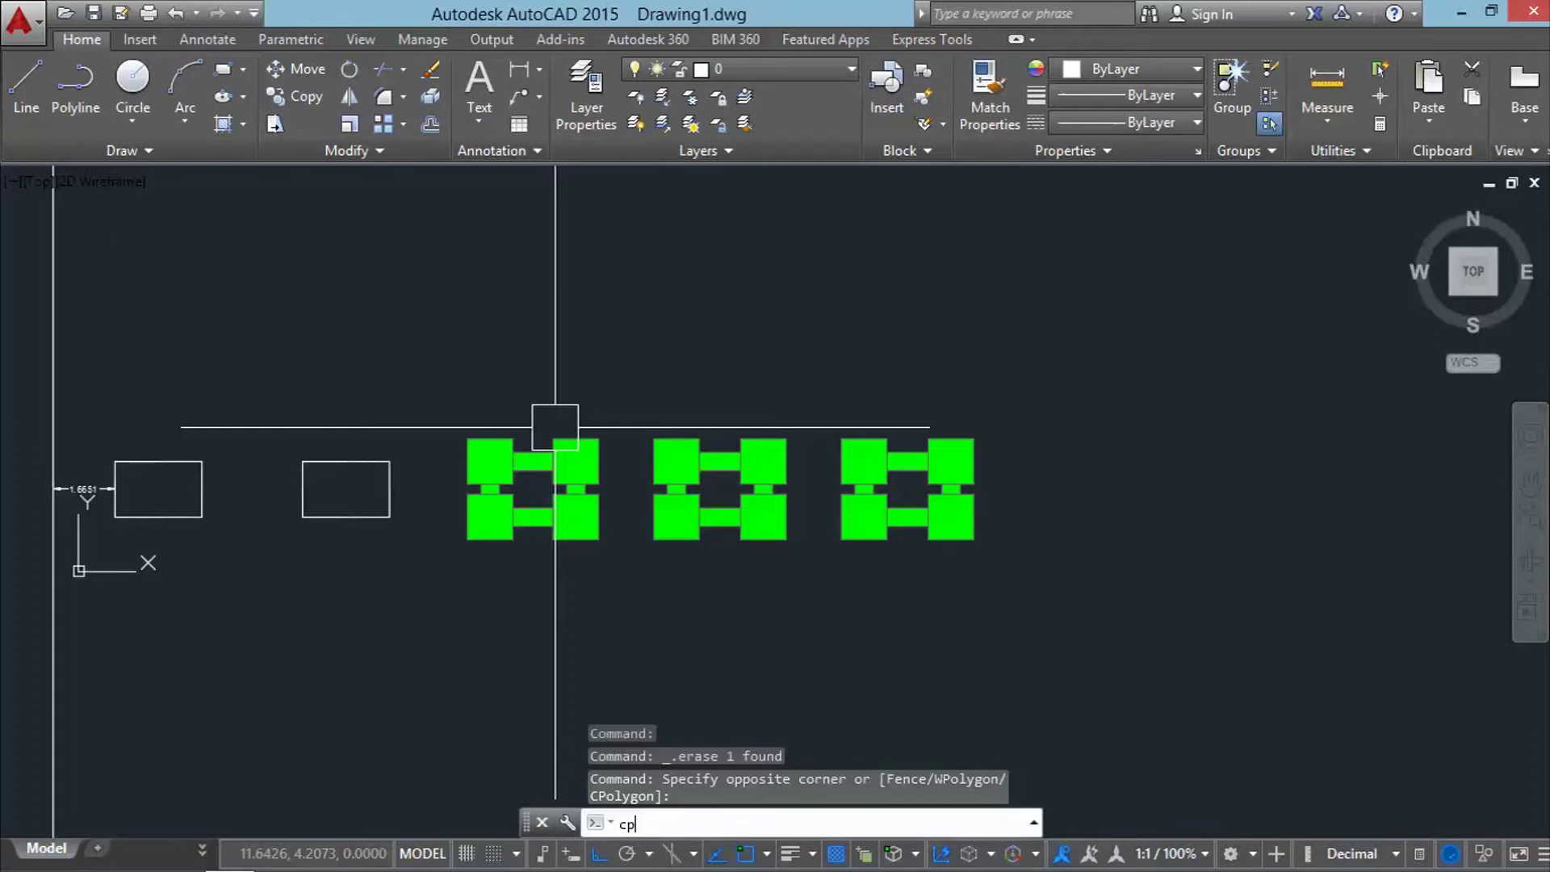
{"action": "key", "text": "Return"}
{"action": "left_click", "coordinate": [303, 516]}
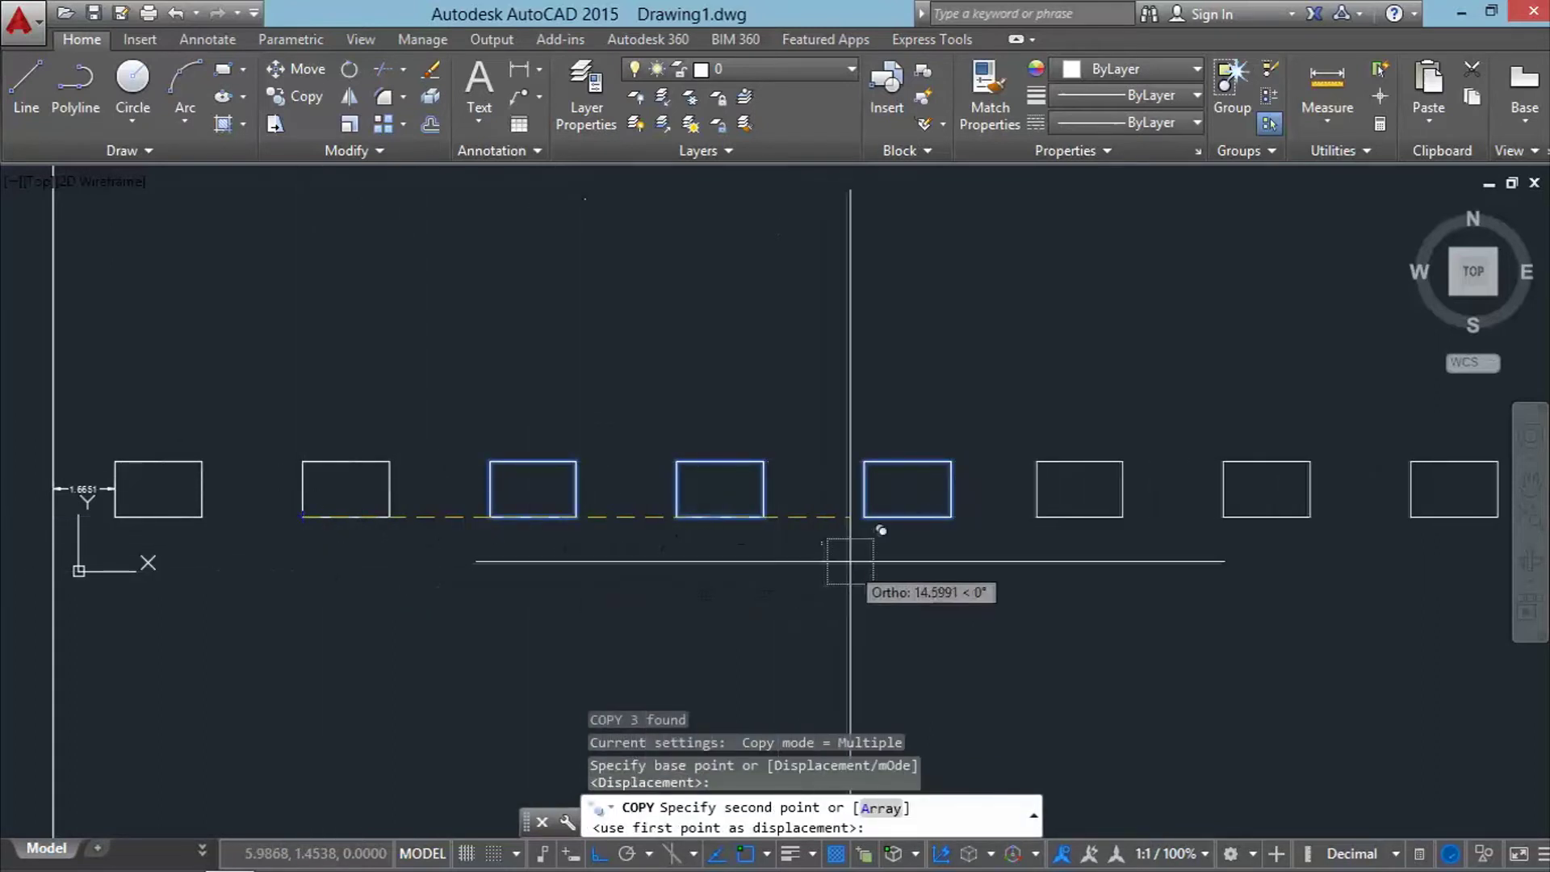
{"action": "left_click", "coordinate": [864, 517]}
{"action": "scroll", "coordinate": [557, 577], "scroll_direction": "down", "scroll_amount": 6}
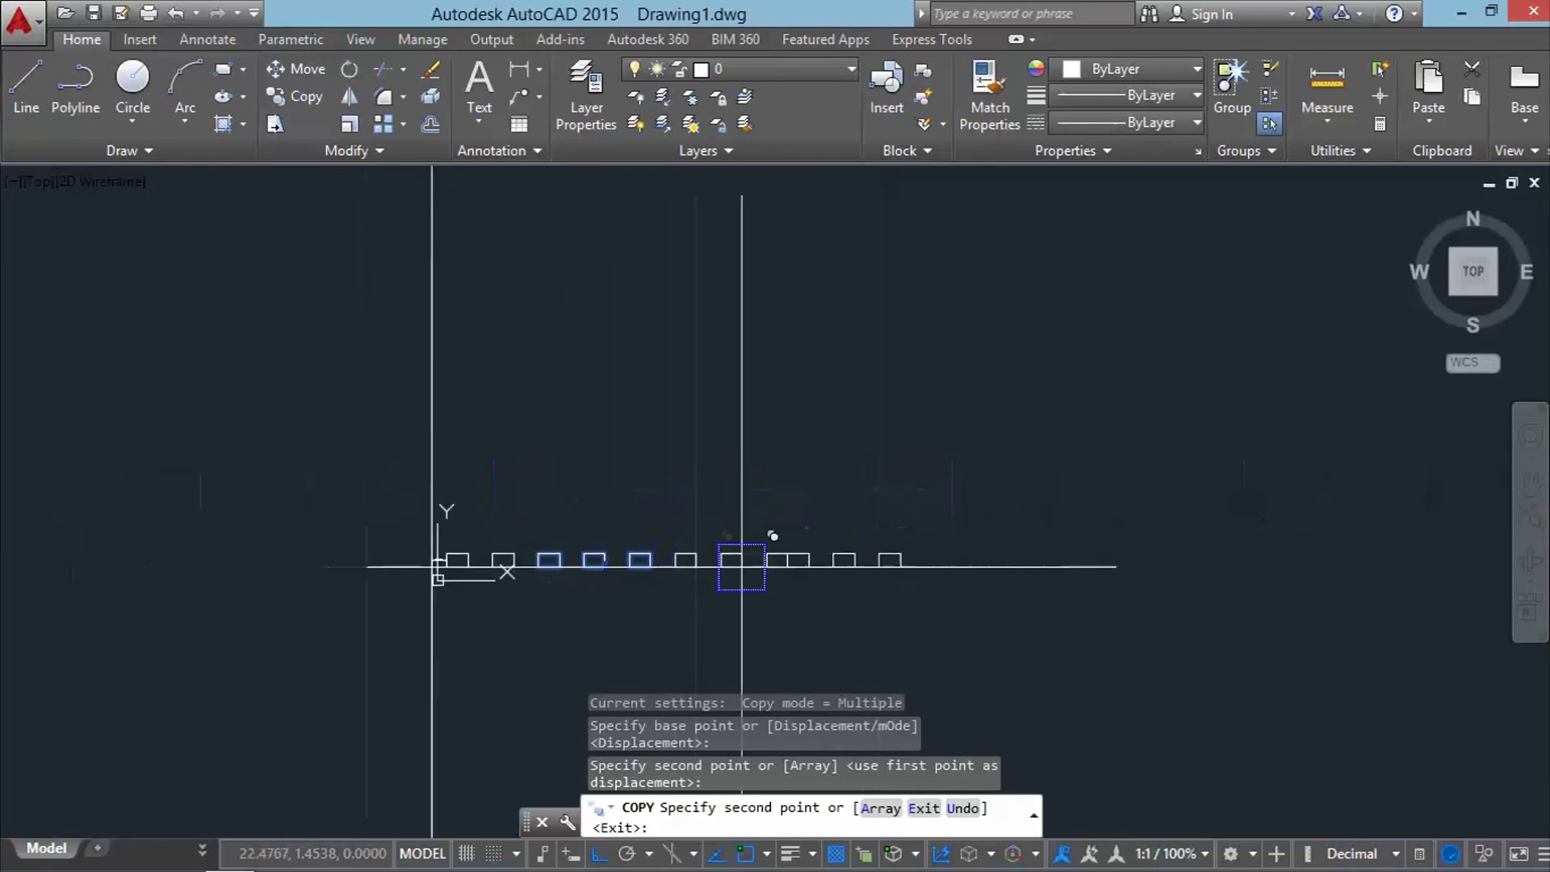
{"action": "left_click", "coordinate": [787, 567]}
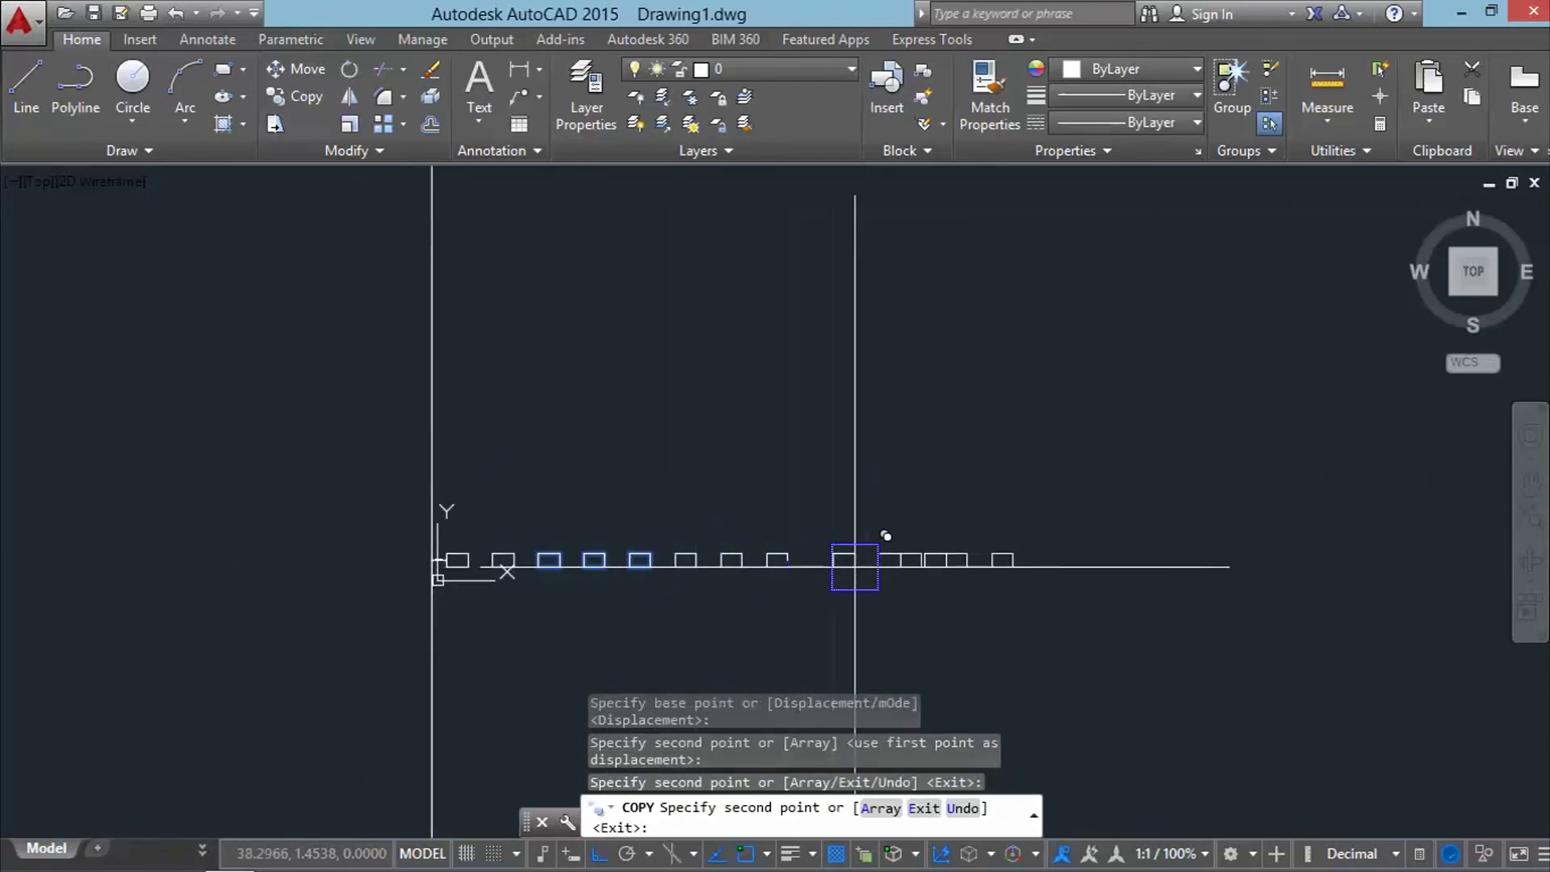
{"action": "left_click", "coordinate": [947, 566]}
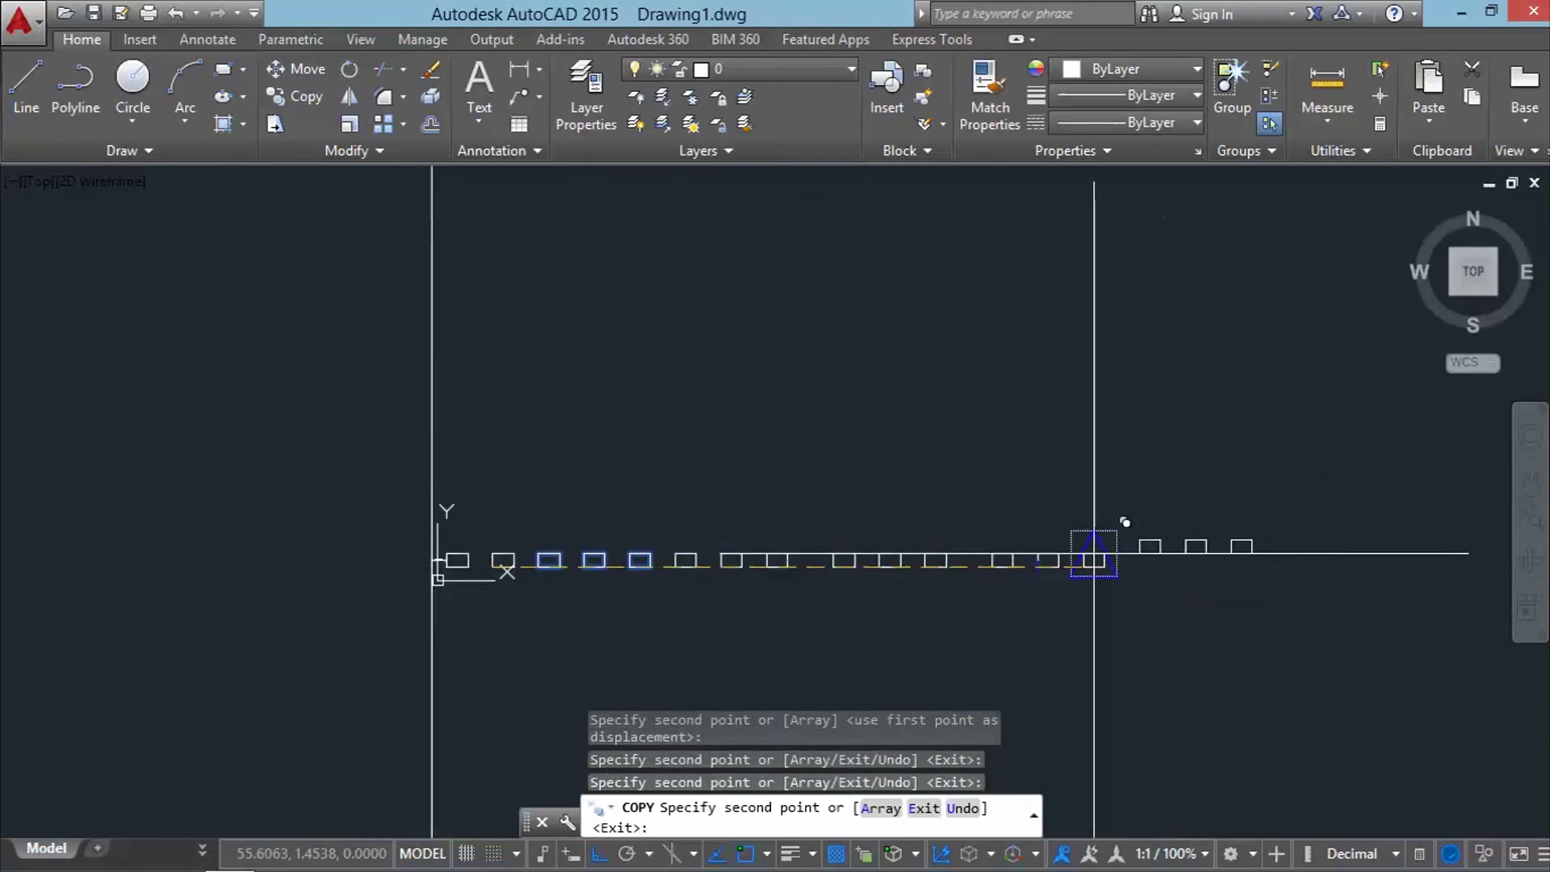
{"action": "left_click", "coordinate": [1084, 567]}
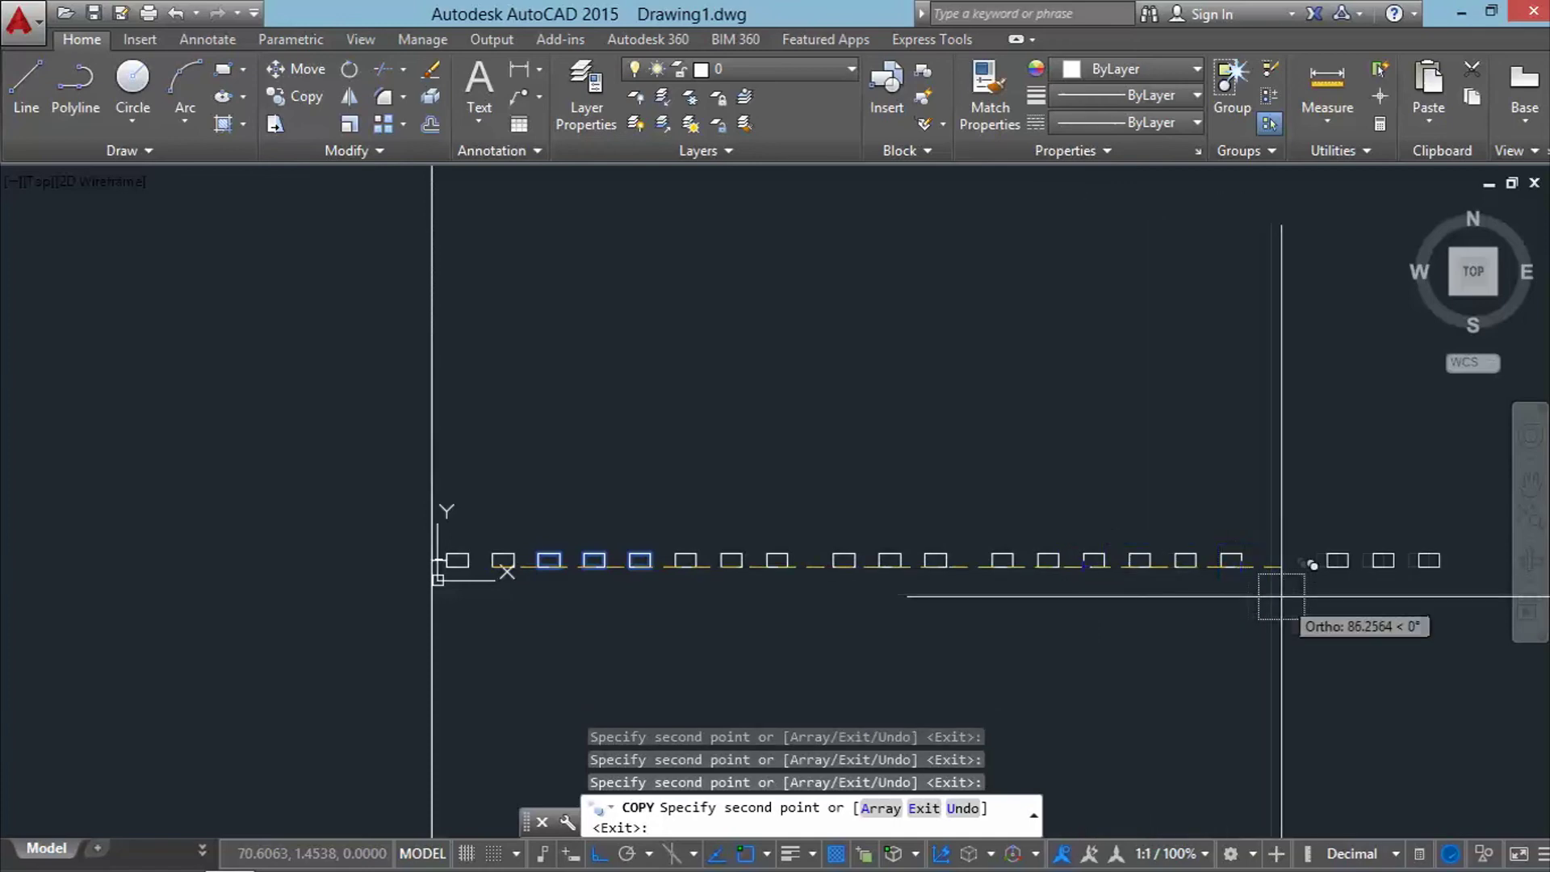
{"action": "left_click", "coordinate": [1241, 567]}
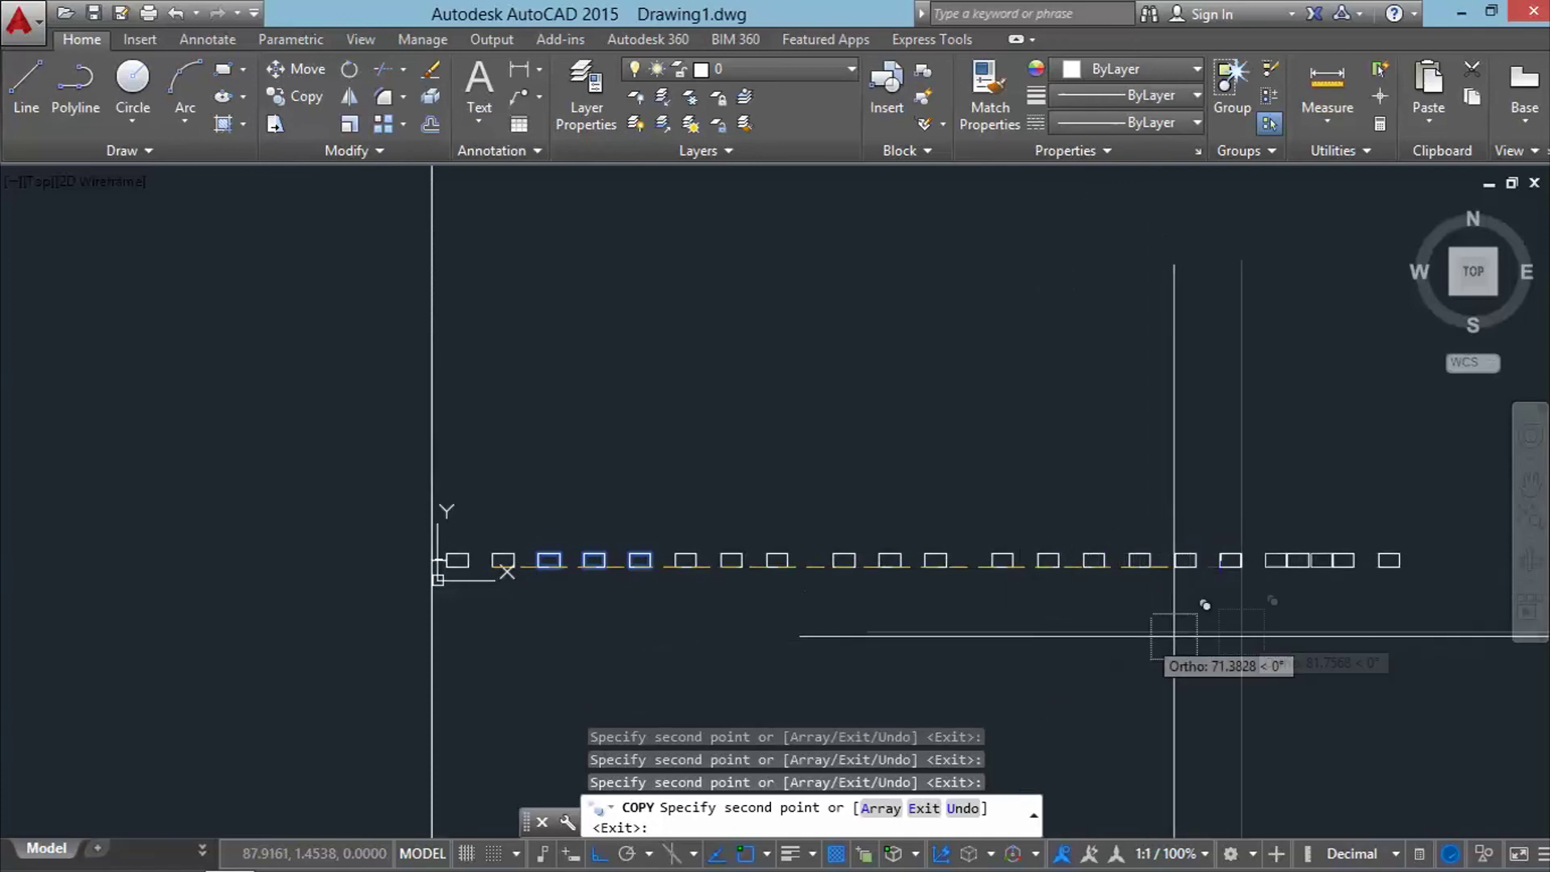
{"action": "type", "text": "u"}
{"action": "key", "text": "Return"}
{"action": "key", "text": "Return"}
- Window-select all 19 objects and delete them, leaving the drawing empty
{"action": "left_click", "coordinate": [1301, 627]}
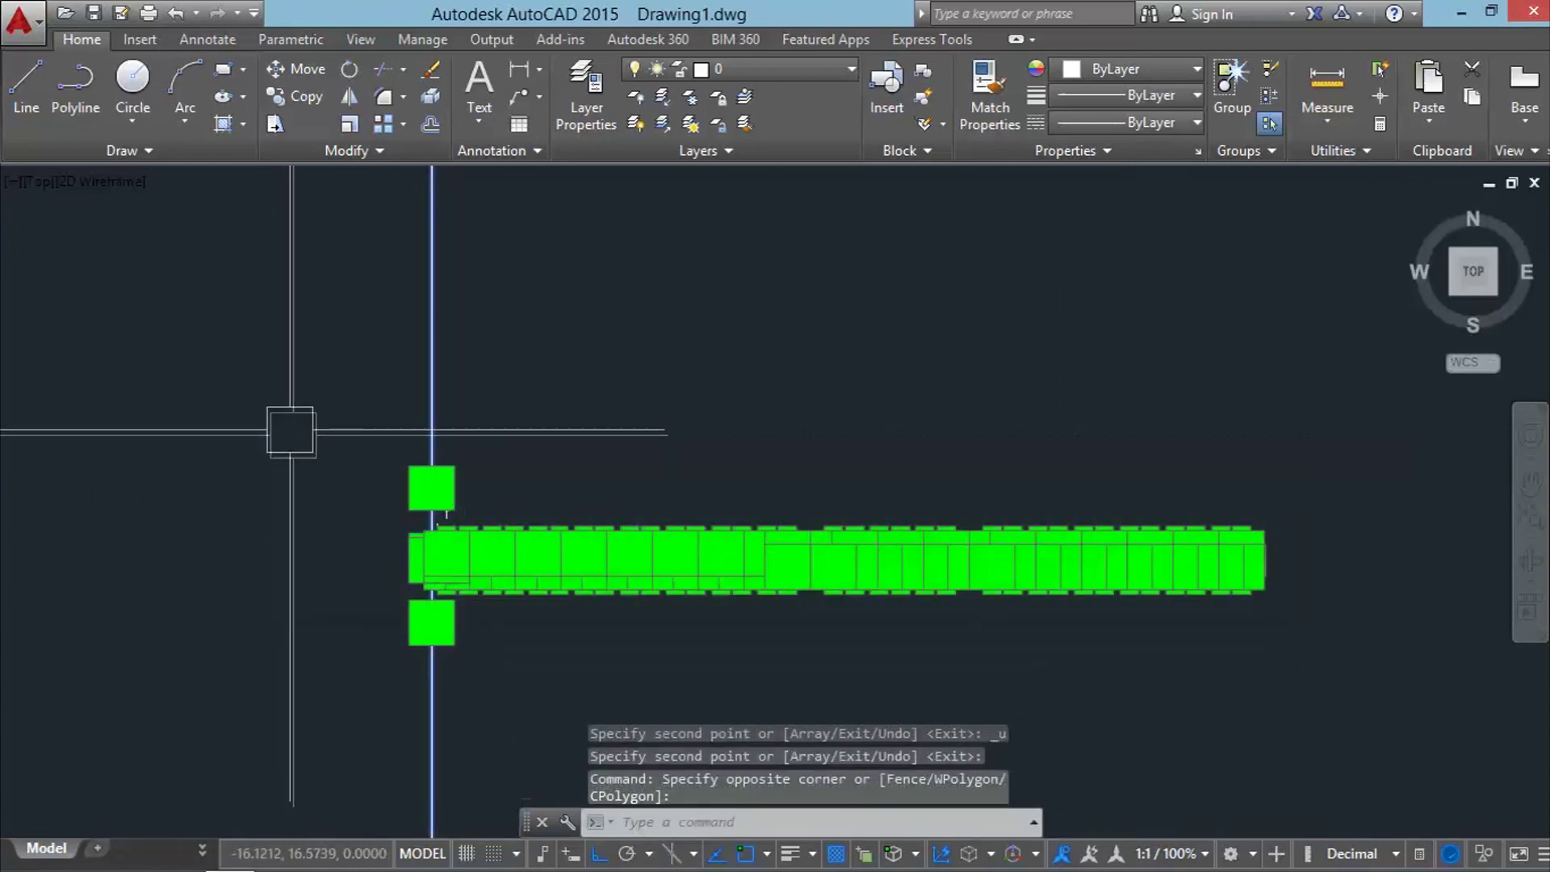
{"action": "key", "text": "Escape"}
{"action": "left_click", "coordinate": [1303, 639]}
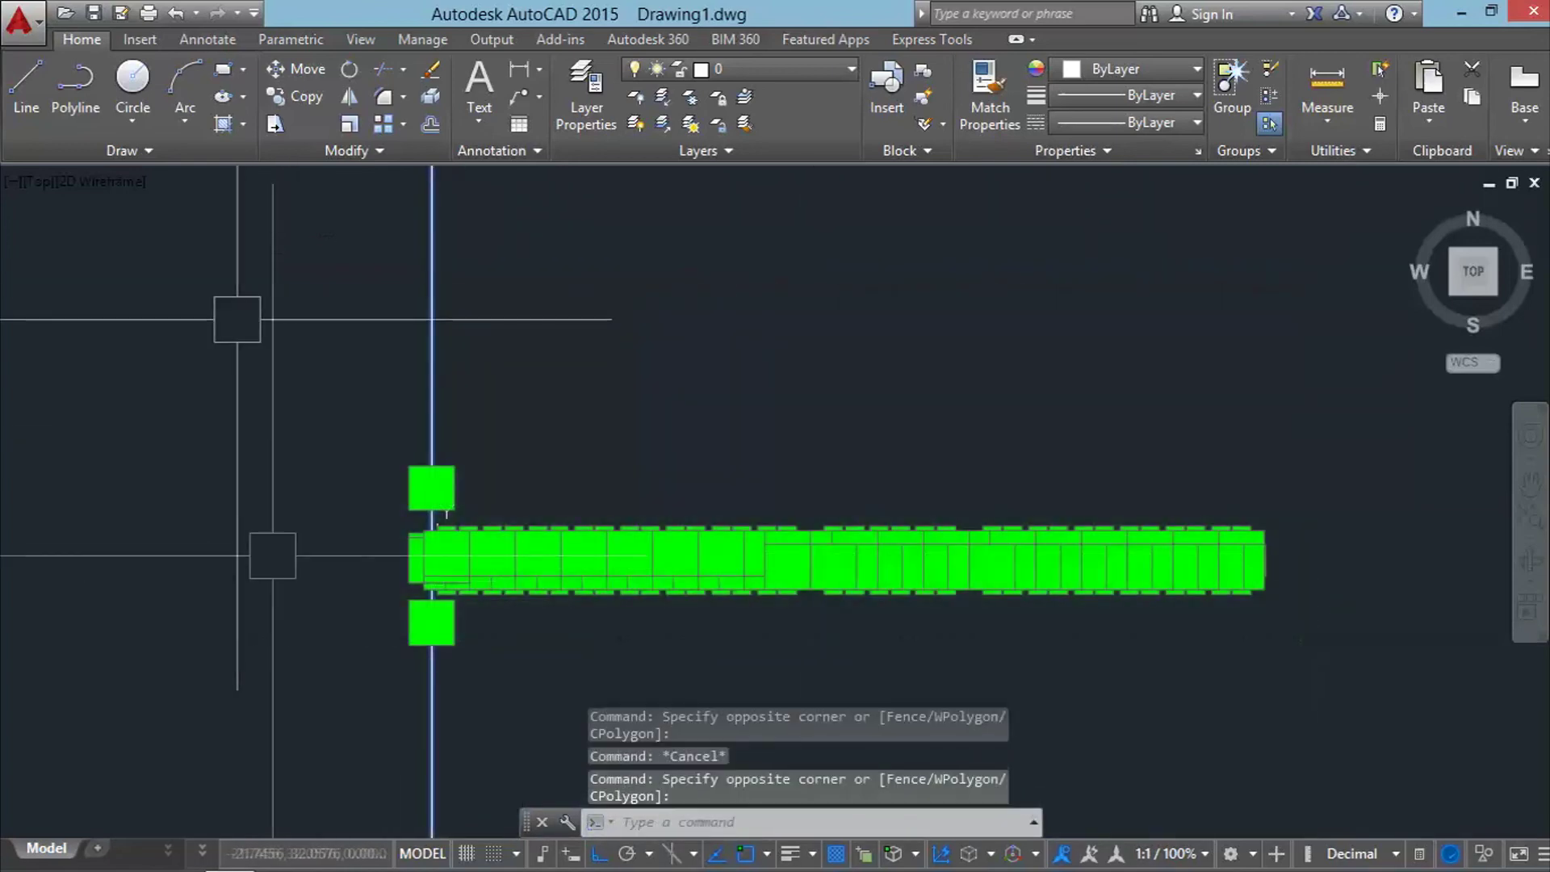
{"action": "left_click", "coordinate": [272, 555]}
{"action": "key", "text": "Delete"}
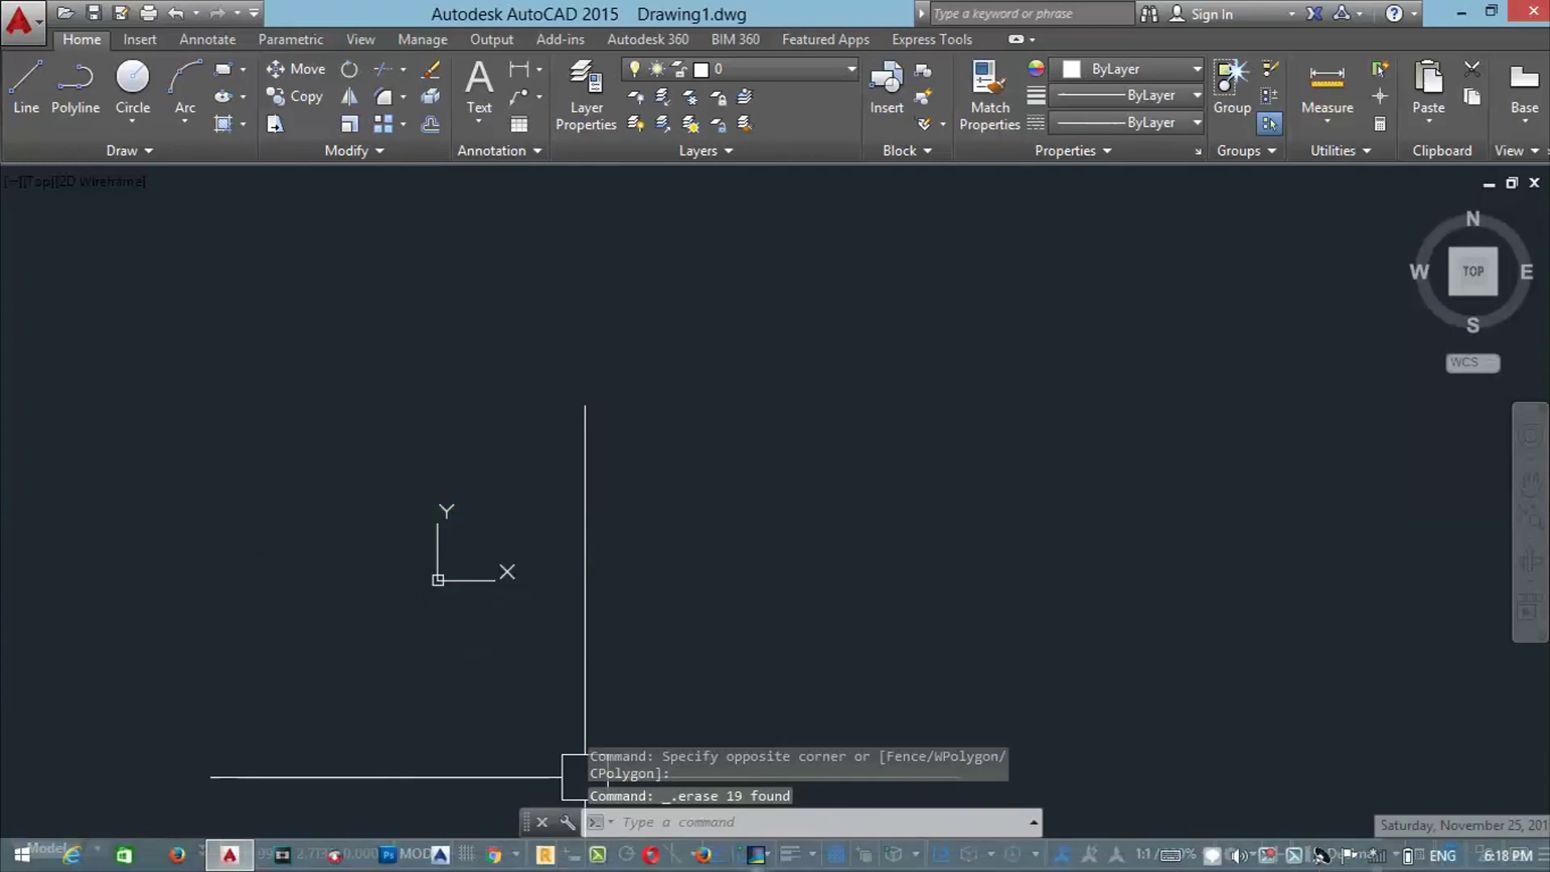